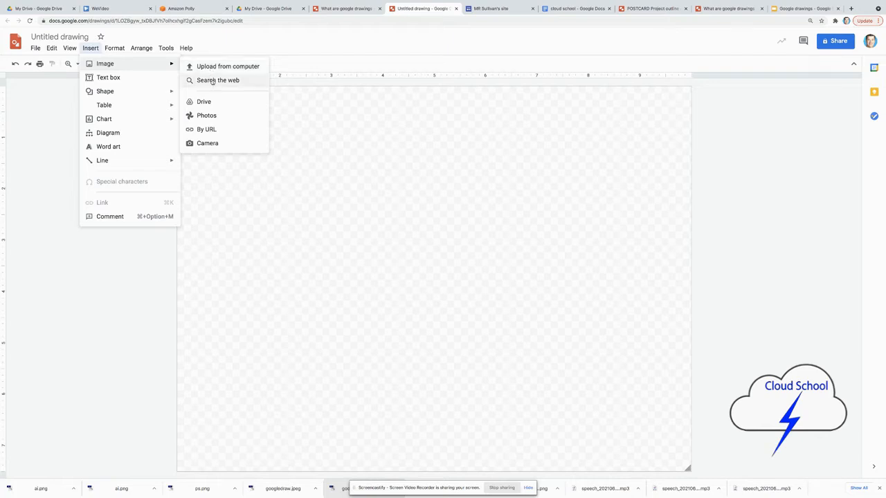
- Search the web for "cars" images and insert the first result, the photo of classic cars parked in a row
{"action": "left_click", "coordinate": [213, 81]}
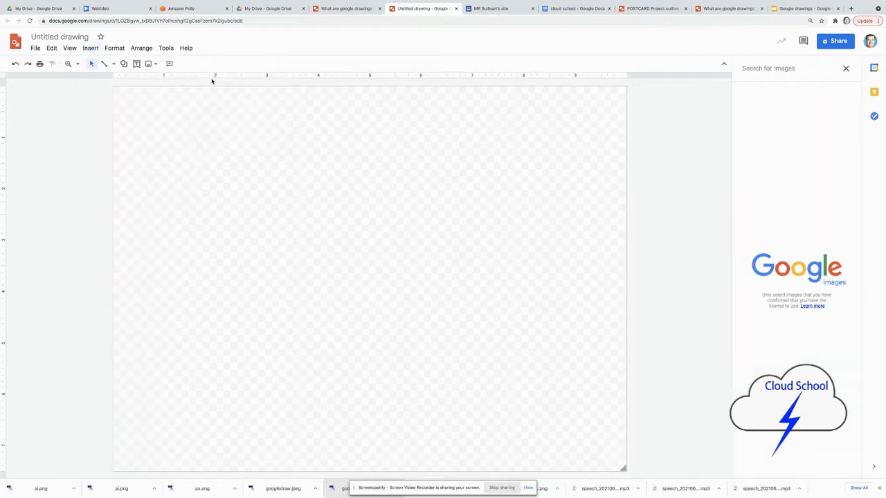
{"action": "type", "text": "cars"}
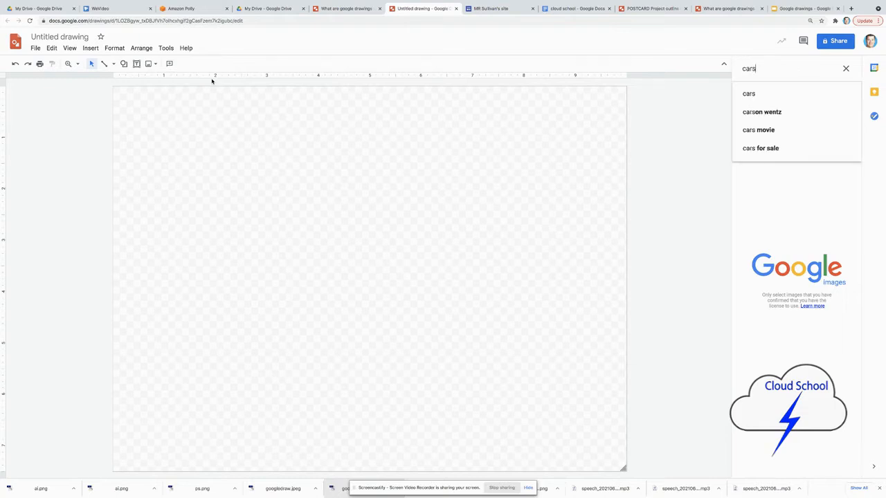
{"action": "key", "text": "Return"}
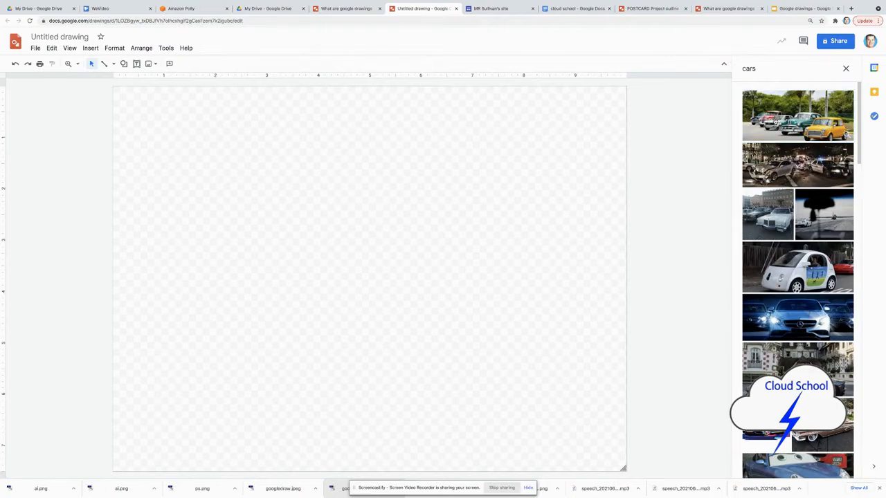
{"action": "left_click", "coordinate": [797, 114]}
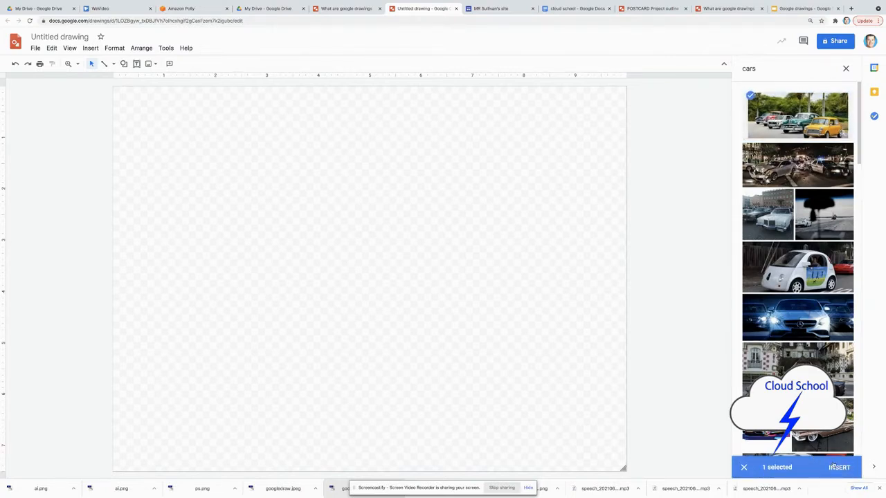
{"action": "left_click", "coordinate": [833, 466]}
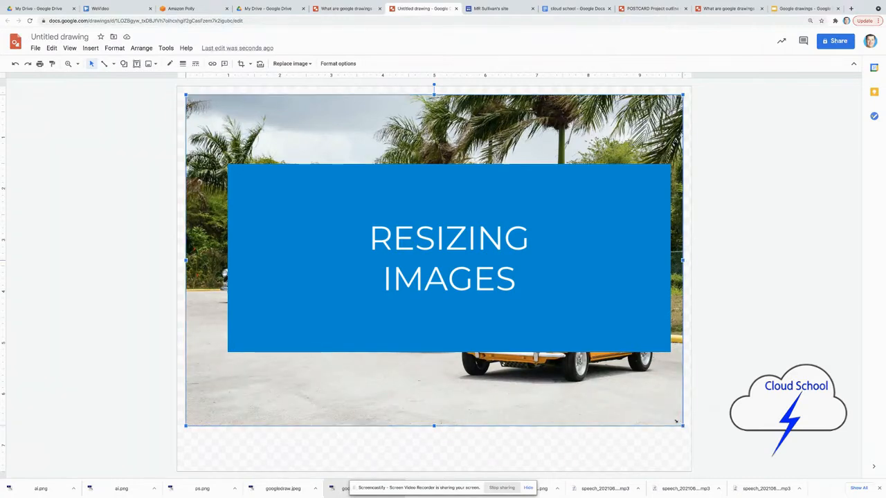
- Shrink the classic cars photo proportionally to about two-thirds of the canvas width and shift it slightly down and right
{"action": "left_click_drag", "start_coordinate": [683, 426], "coordinate": [535, 323]}
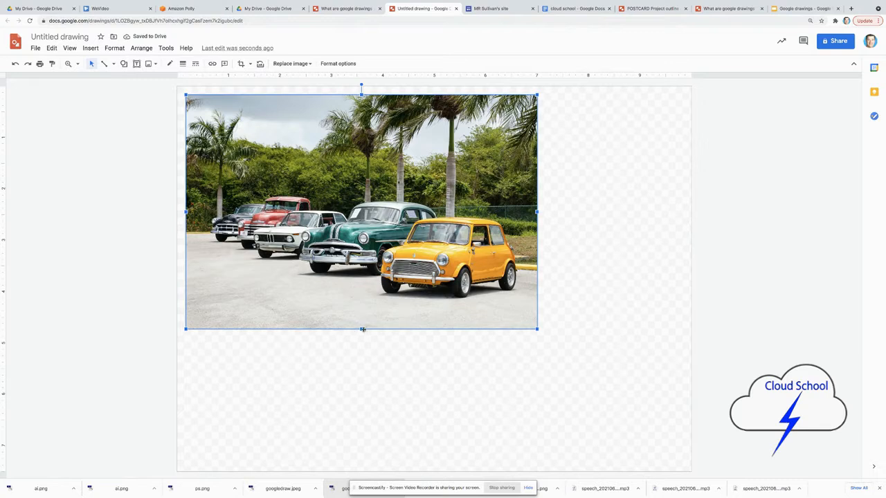
{"action": "left_click_drag", "start_coordinate": [362, 330], "coordinate": [360, 228]}
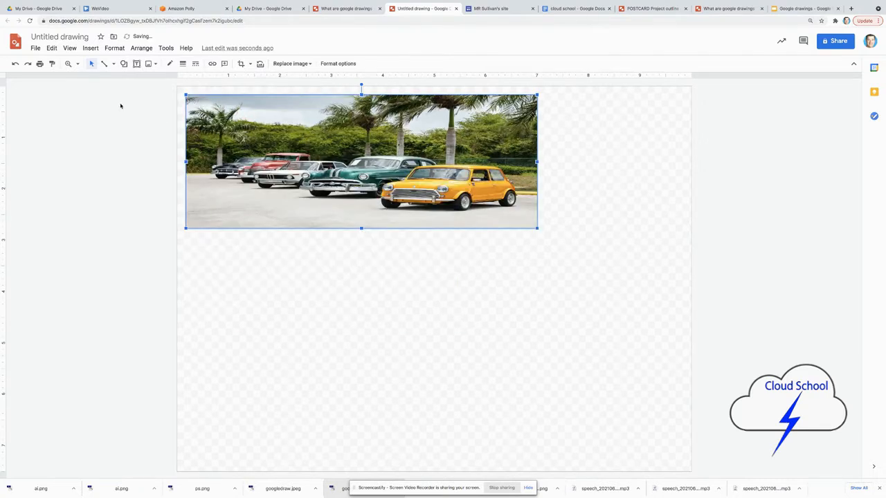
{"action": "left_click", "coordinate": [16, 64]}
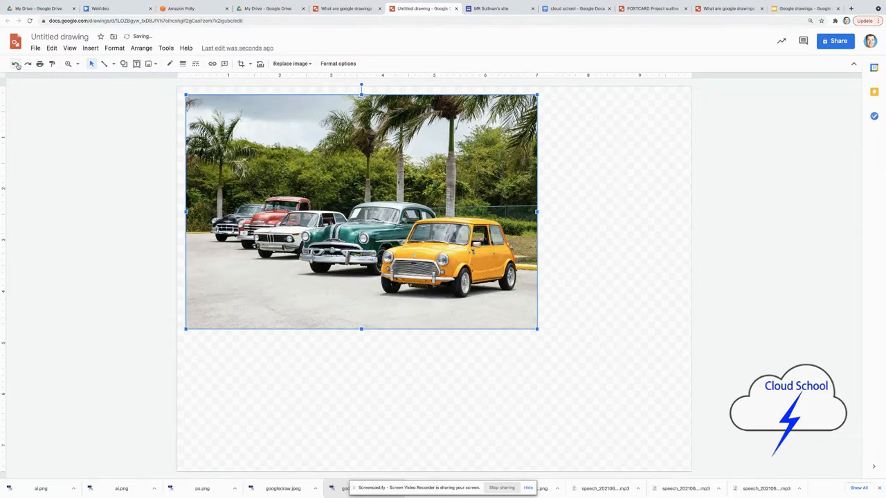
{"action": "mouse_move", "coordinate": [185, 330]}
{"action": "left_mouse_down"}
{"action": "mouse_move", "coordinate": [260, 269]}
{"action": "mouse_move", "coordinate": [189, 325]}
{"action": "left_mouse_up"}
{"action": "left_click_drag", "start_coordinate": [255, 287], "coordinate": [265, 319]}
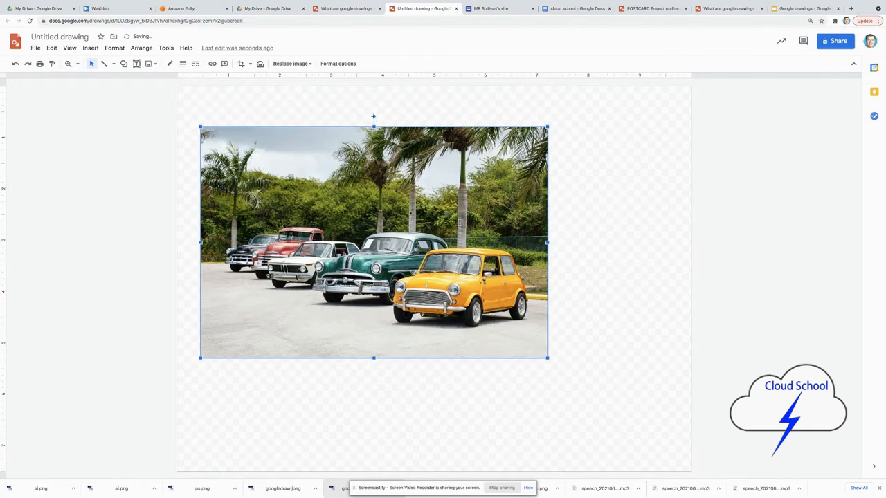
- Tilt the classic cars photo slightly counter-clockwise and undo the rotation
{"action": "mouse_move", "coordinate": [373, 117]}
{"action": "left_mouse_down"}
{"action": "mouse_move", "coordinate": [389, 119]}
{"action": "mouse_move", "coordinate": [361, 116]}
{"action": "left_mouse_up"}
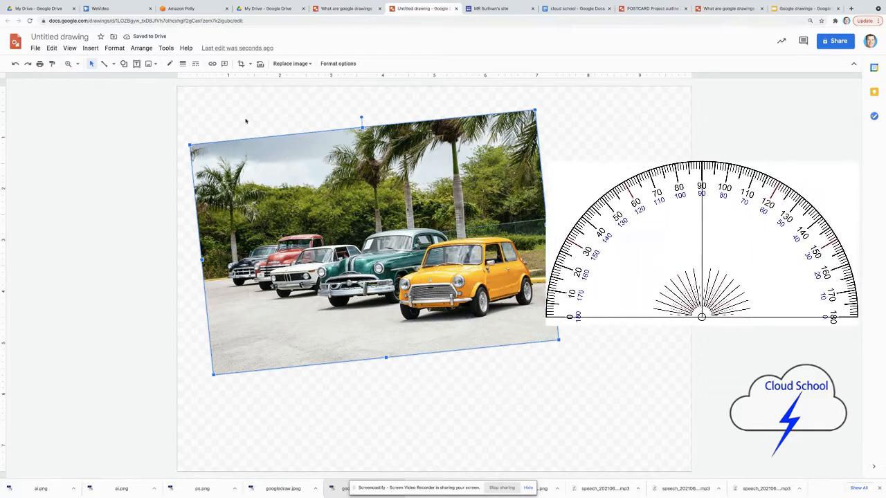
{"action": "left_click", "coordinate": [52, 48]}
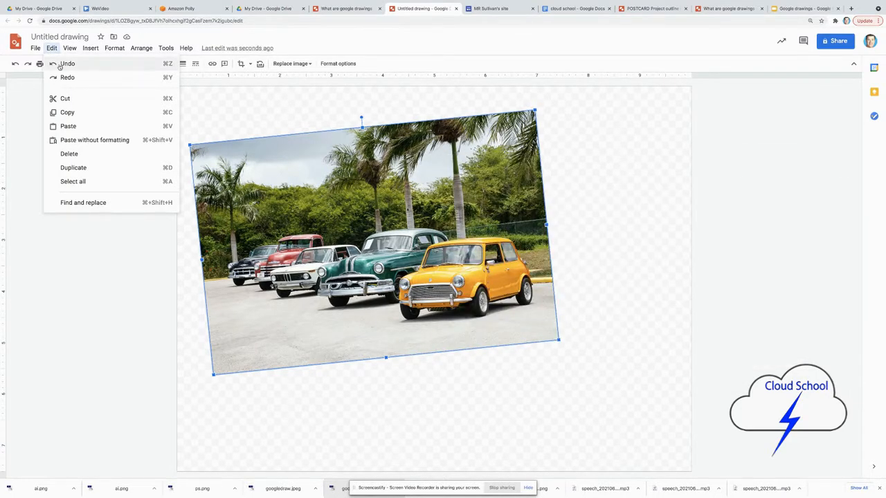
{"action": "left_click", "coordinate": [60, 65]}
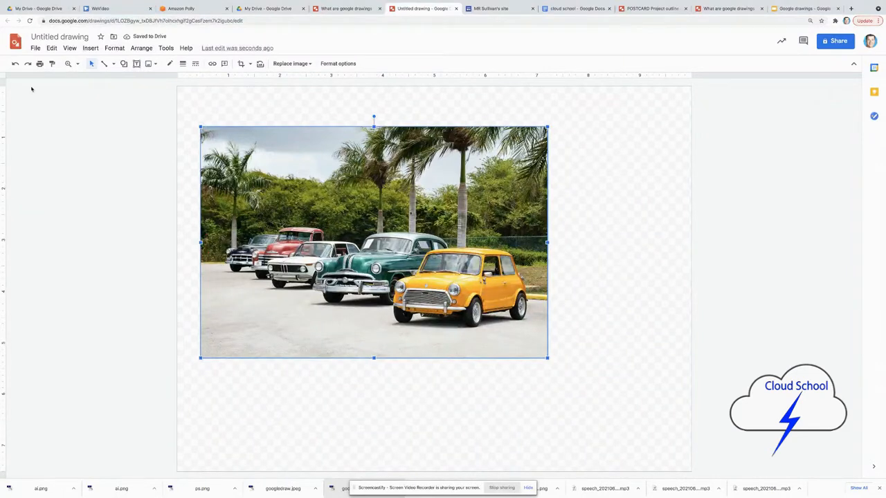
- Insert the illustrated CARS chart and the small dark blue and orange car illustration together from the "cars" web image results
{"action": "left_click", "coordinate": [90, 48]}
{"action": "mouse_move", "coordinate": [104, 67]}
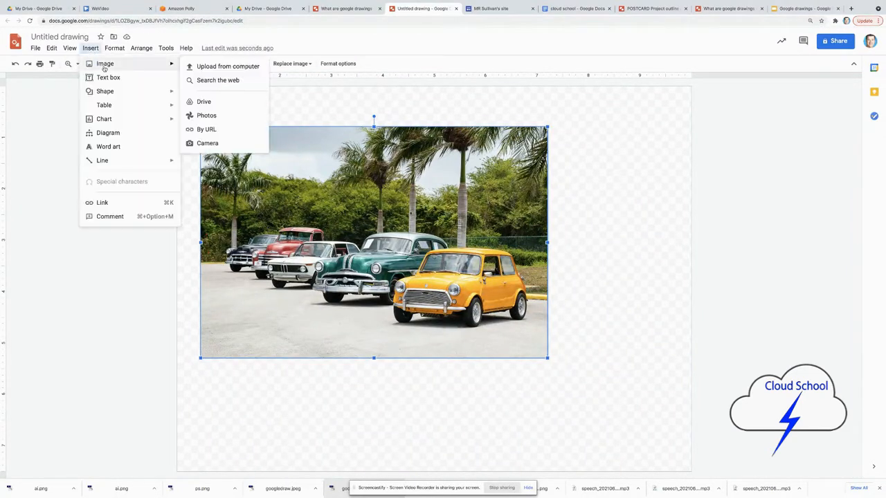
{"action": "left_click", "coordinate": [203, 83]}
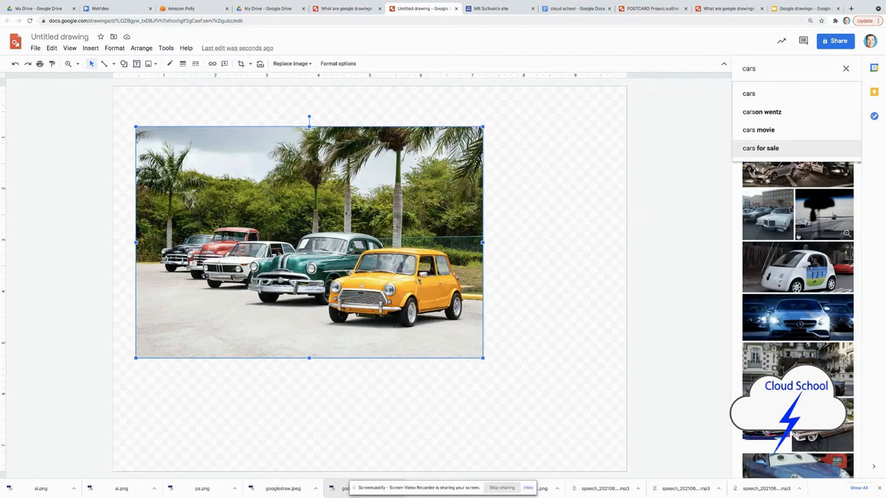
{"action": "left_click_drag", "start_coordinate": [859, 230], "coordinate": [859, 243]}
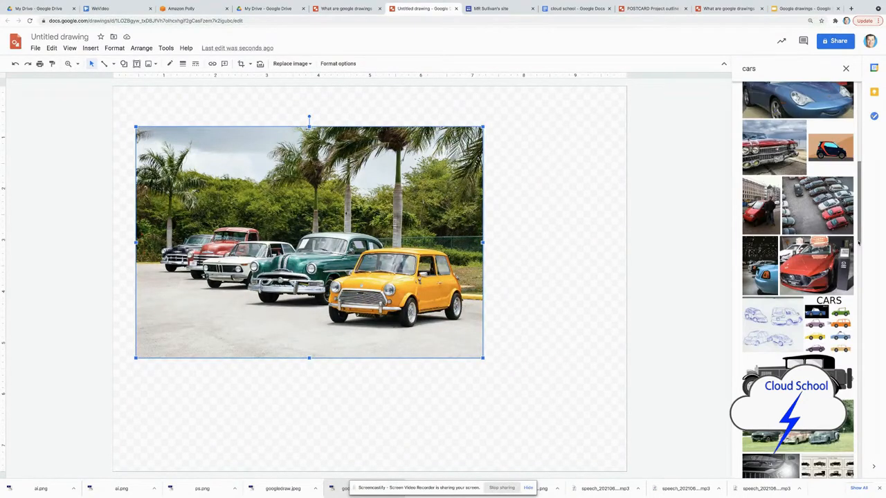
{"action": "left_click", "coordinate": [827, 333]}
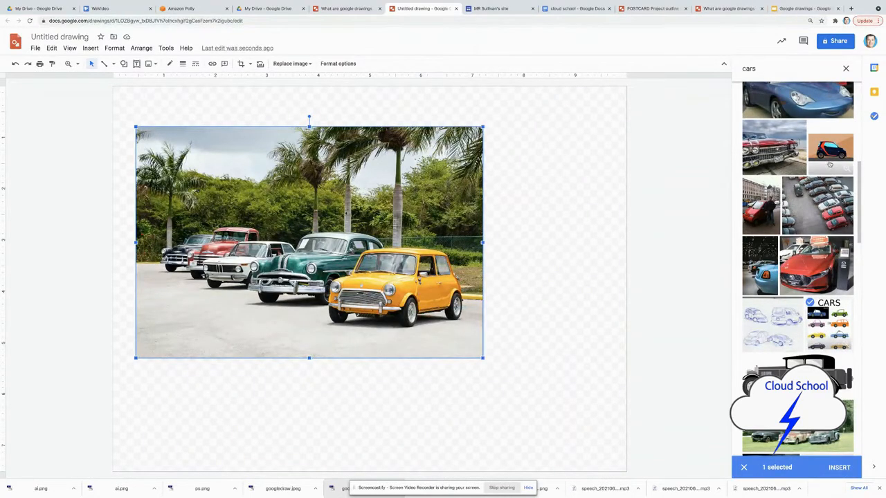
{"action": "left_click", "coordinate": [829, 158]}
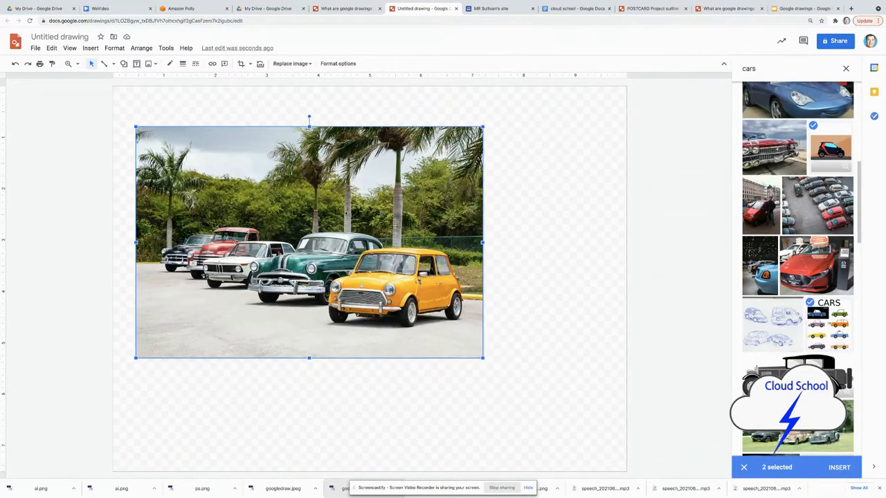
{"action": "left_click", "coordinate": [839, 467]}
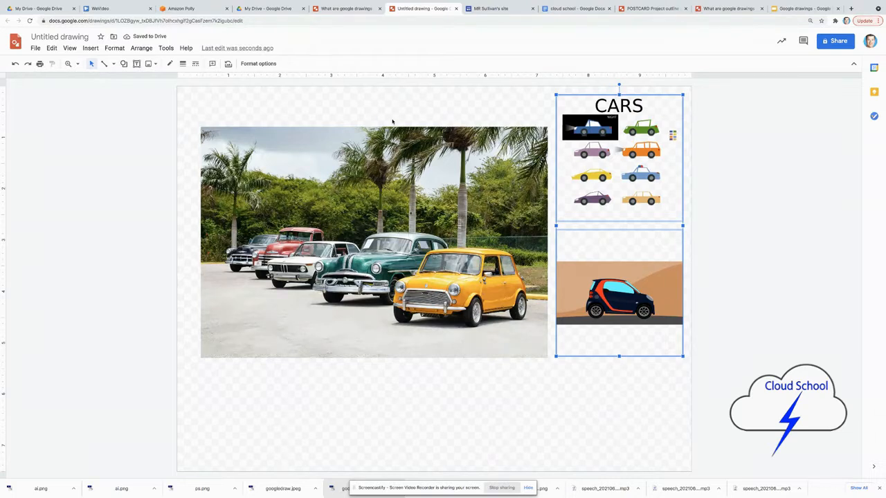
- Shrink the classic cars photo proportionally to a little over a third of the canvas width, keeping its upper-left corner fixed
{"action": "left_click", "coordinate": [385, 139]}
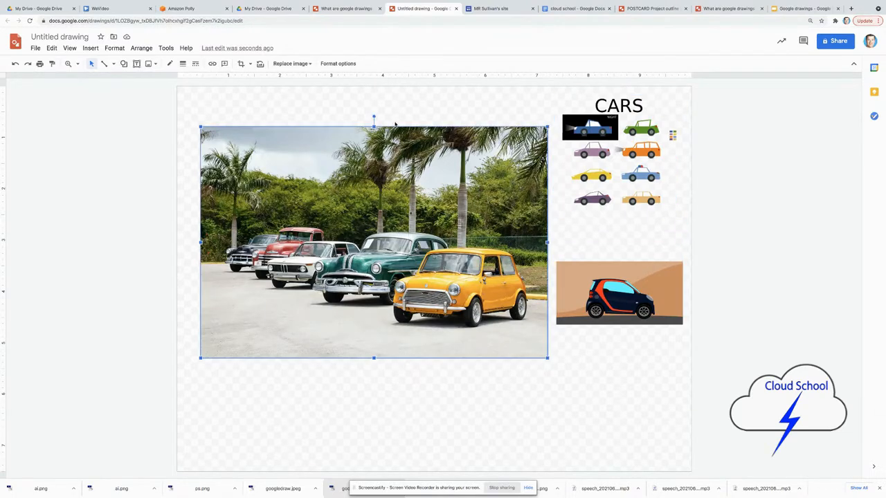
{"action": "left_click", "coordinate": [625, 170]}
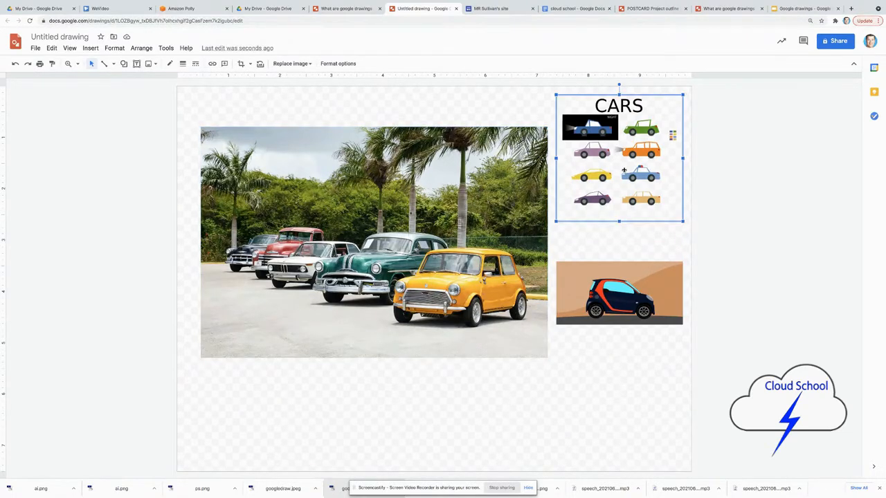
{"action": "left_click", "coordinate": [374, 242]}
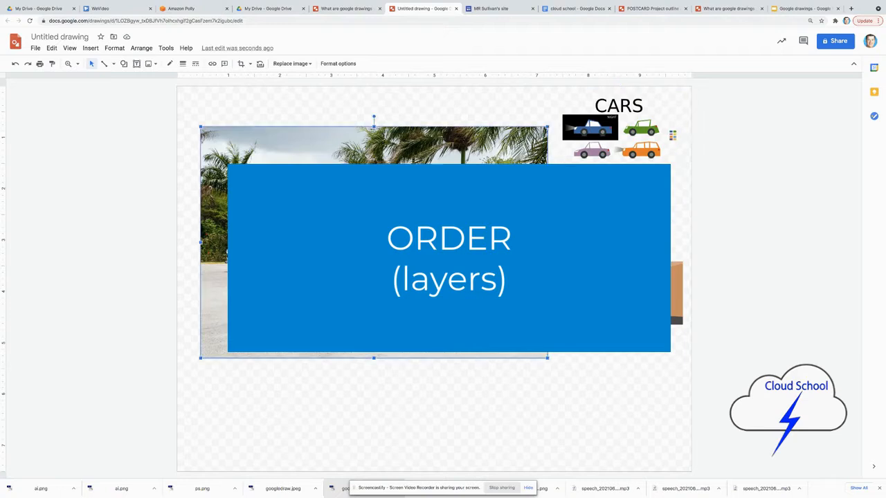
{"action": "left_click_drag", "start_coordinate": [546, 358], "coordinate": [391, 253]}
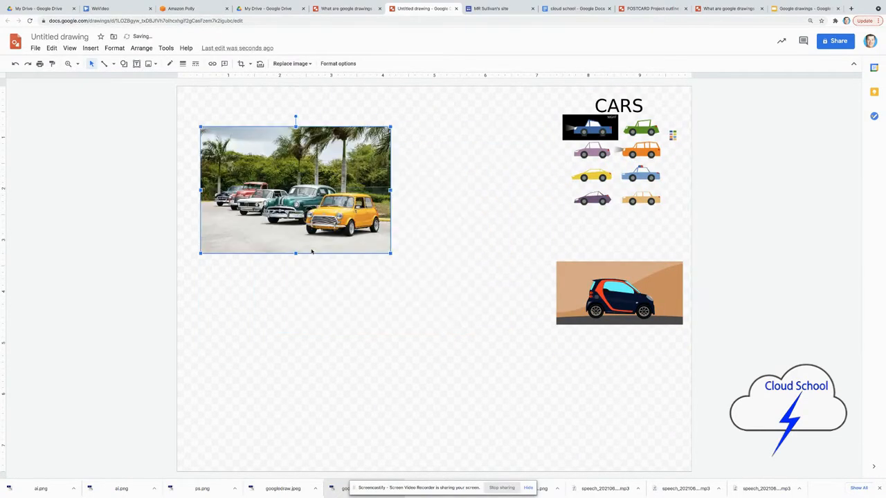
- Enlarge the CARS chart to about half the canvas width and place it mid-canvas, overlapping the classic cars photo's lower-right corner
{"action": "left_click_drag", "start_coordinate": [617, 188], "coordinate": [303, 396]}
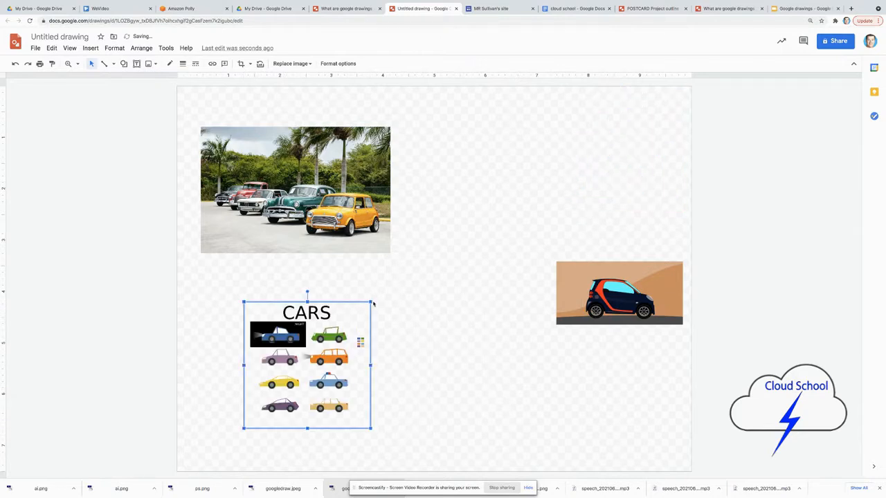
{"action": "left_click_drag", "start_coordinate": [371, 302], "coordinate": [493, 250]}
{"action": "left_click_drag", "start_coordinate": [425, 294], "coordinate": [483, 317]}
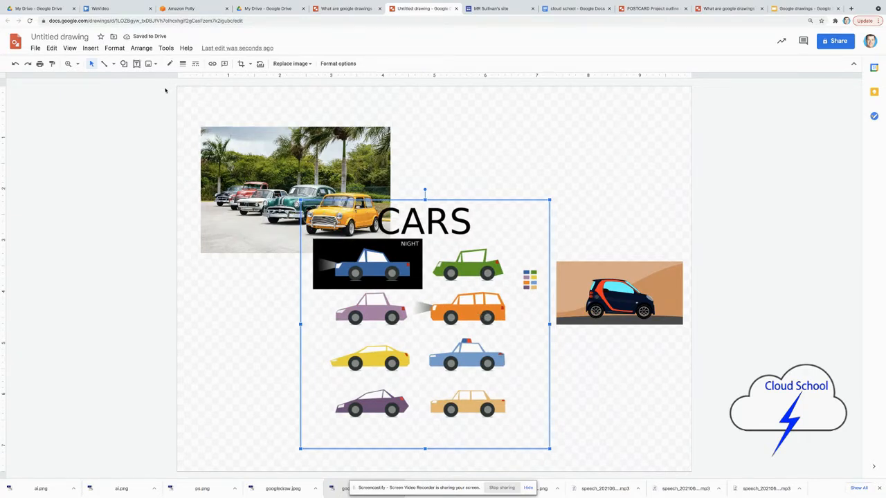
- Draw a rectangle covering the entire canvas and fill it with solid black
{"action": "left_click", "coordinate": [123, 64]}
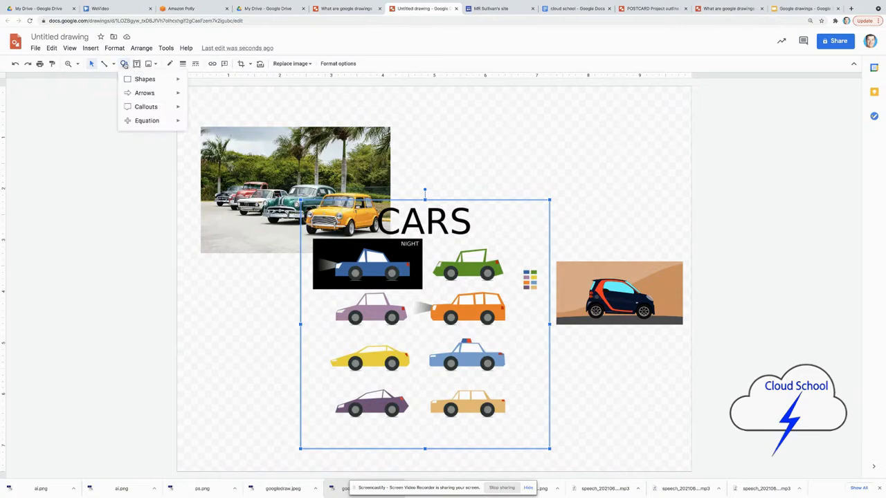
{"action": "mouse_move", "coordinate": [147, 79]}
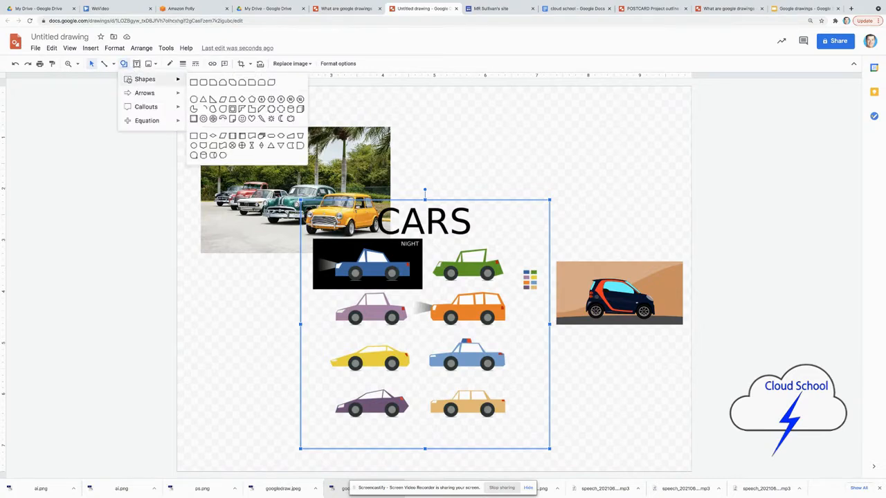
{"action": "left_click", "coordinate": [193, 82]}
{"action": "left_click_drag", "start_coordinate": [177, 84], "coordinate": [692, 474]}
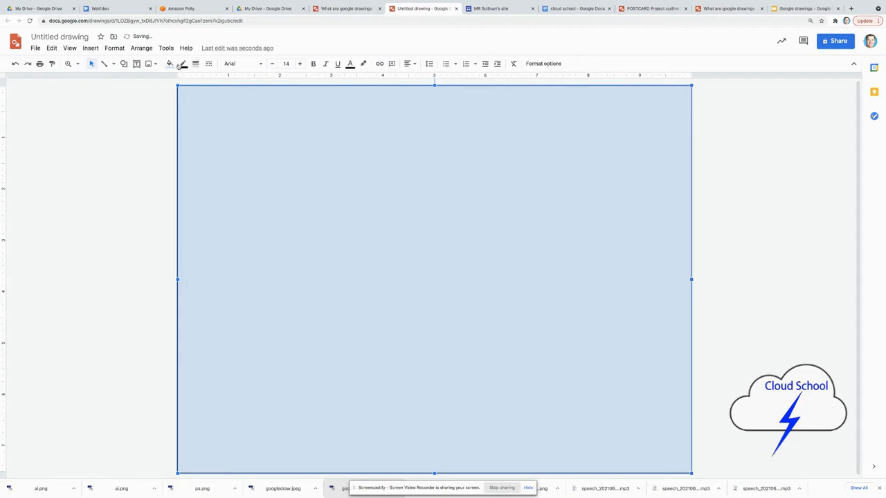
{"action": "left_click", "coordinate": [170, 65]}
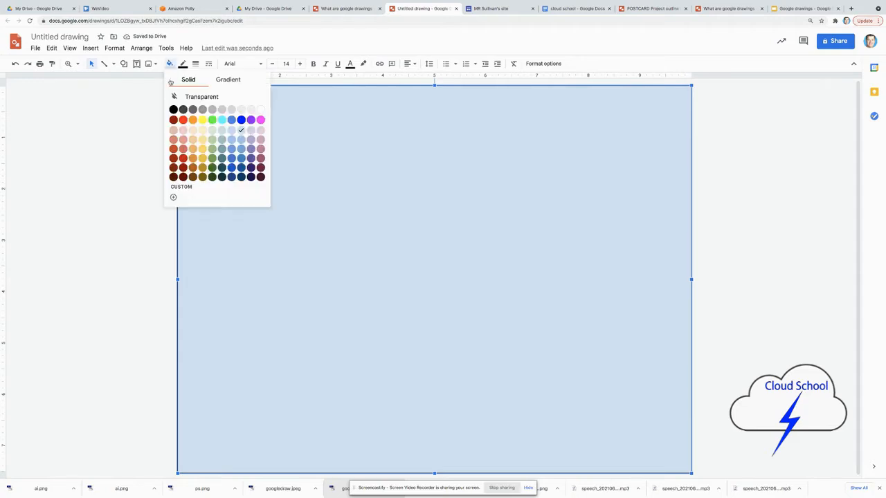
{"action": "left_click", "coordinate": [173, 110]}
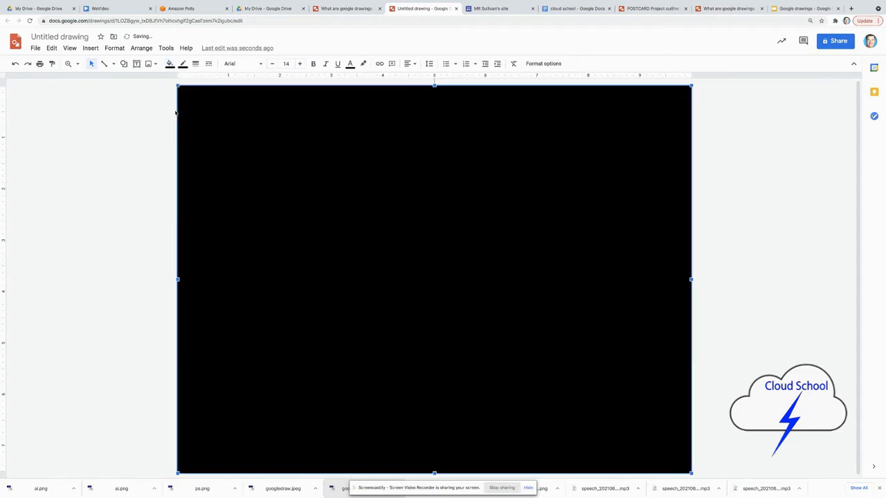
- Send the black rectangle to the back, behind all the car images
{"action": "right_click", "coordinate": [230, 122]}
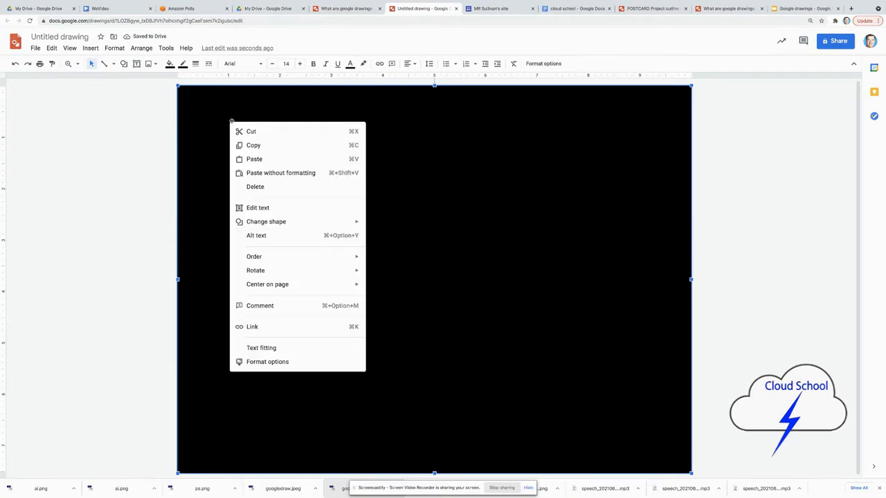
{"action": "mouse_move", "coordinate": [270, 256]}
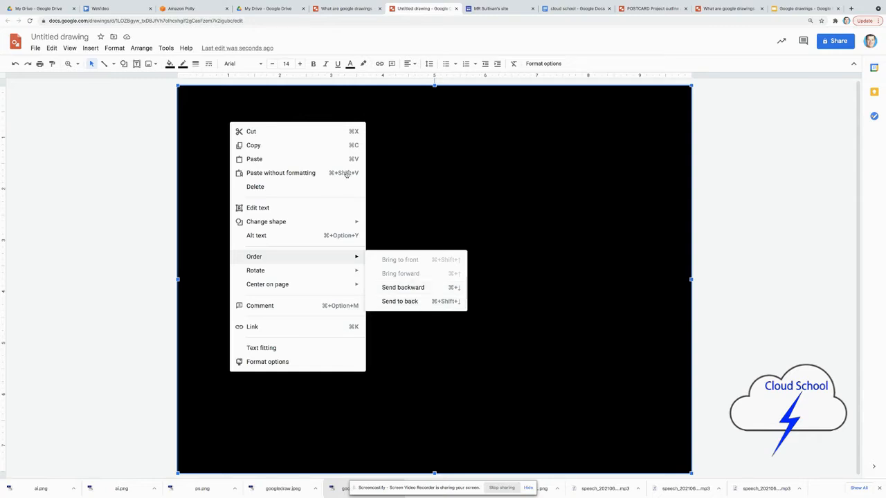
{"action": "left_click", "coordinate": [137, 51]}
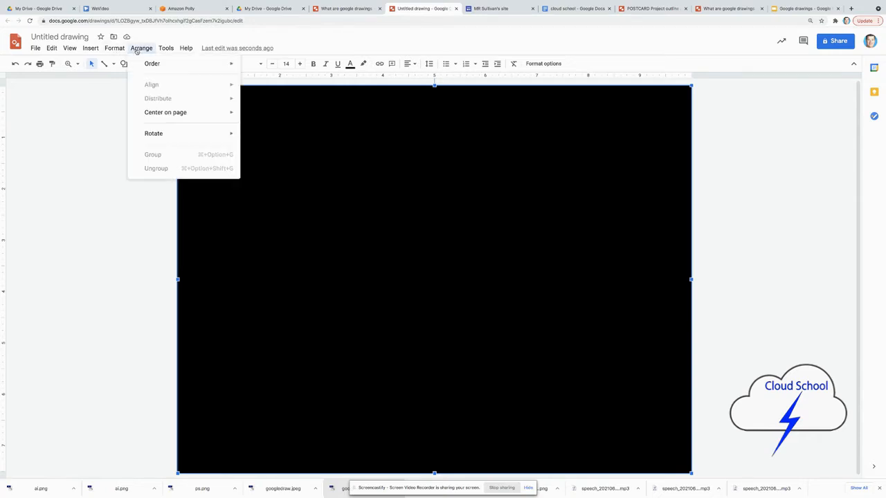
{"action": "mouse_move", "coordinate": [143, 64]}
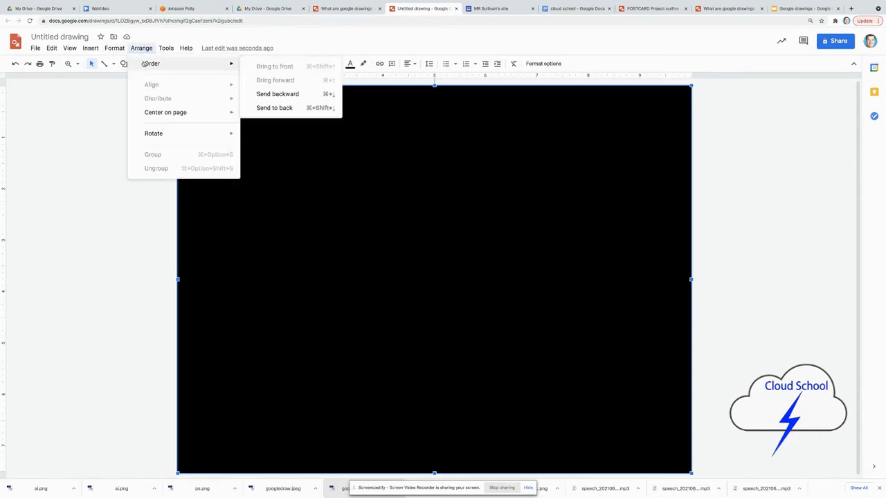
{"action": "left_click", "coordinate": [261, 109]}
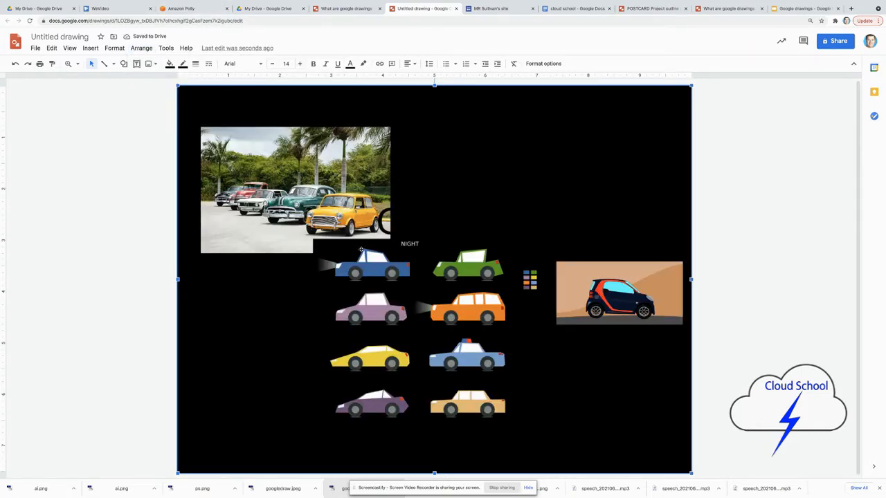
- Move the CARS chart up and to the right over the black background
{"action": "left_click_drag", "start_coordinate": [364, 271], "coordinate": [432, 218]}
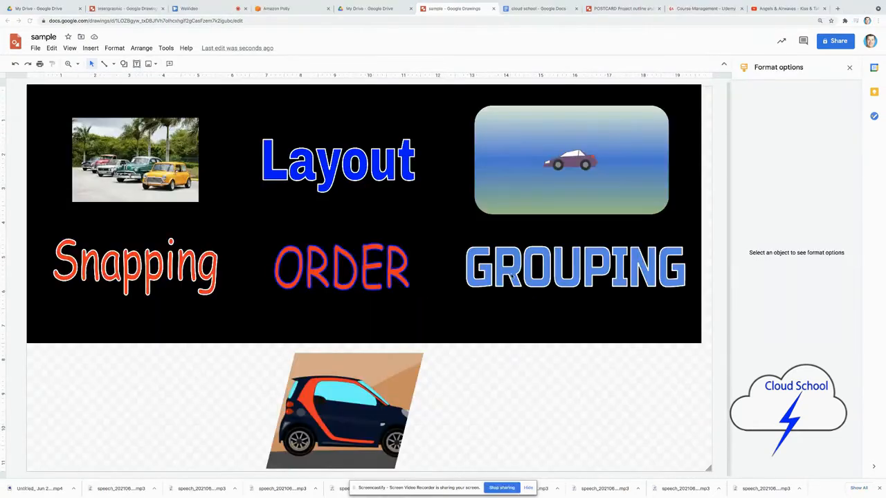
- Group the gradient rounded rectangle with the small purple car on top of it
{"action": "left_click", "coordinate": [511, 275]}
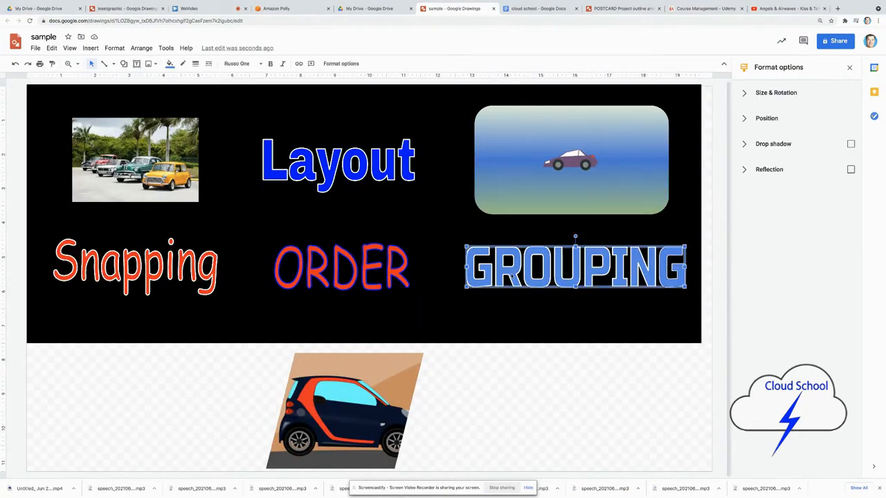
{"action": "left_click", "coordinate": [500, 208]}
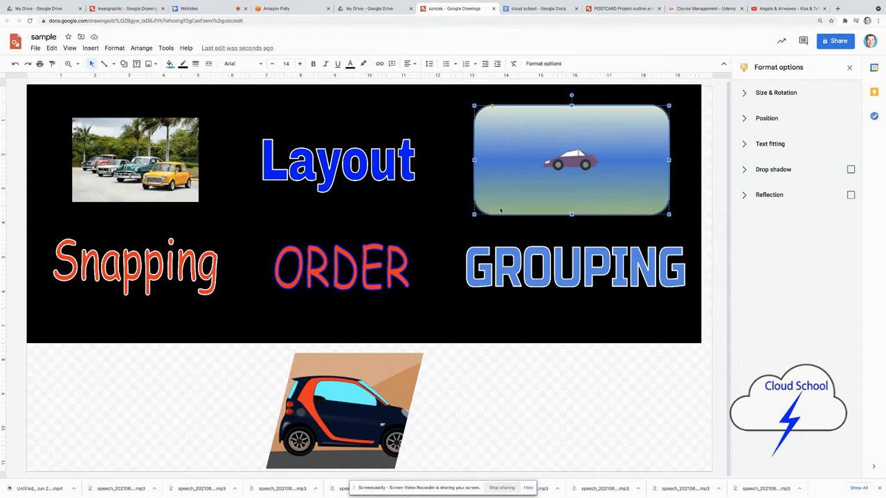
{"action": "left_click", "coordinate": [565, 164]}
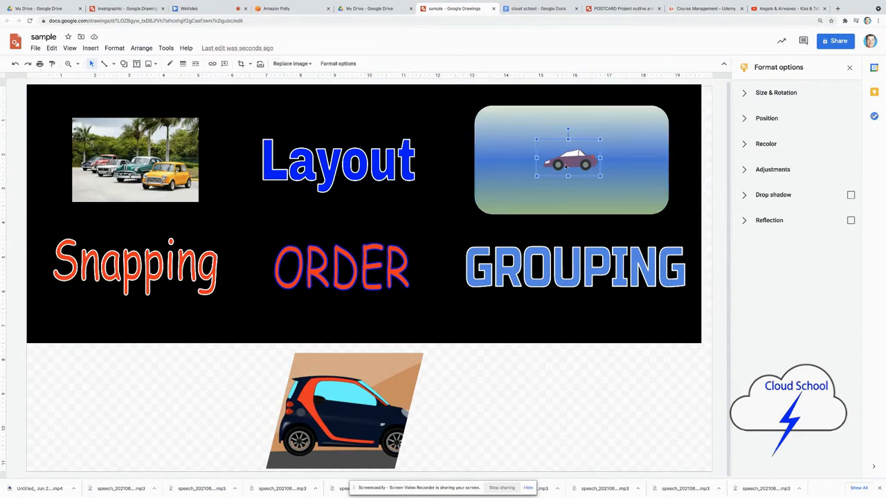
{"action": "left_click", "coordinate": [496, 172]}
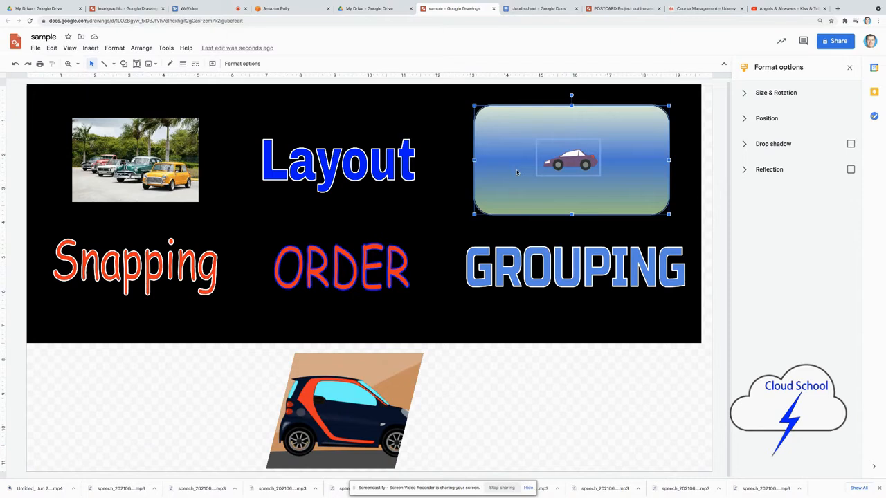
{"action": "right_click", "coordinate": [517, 172]}
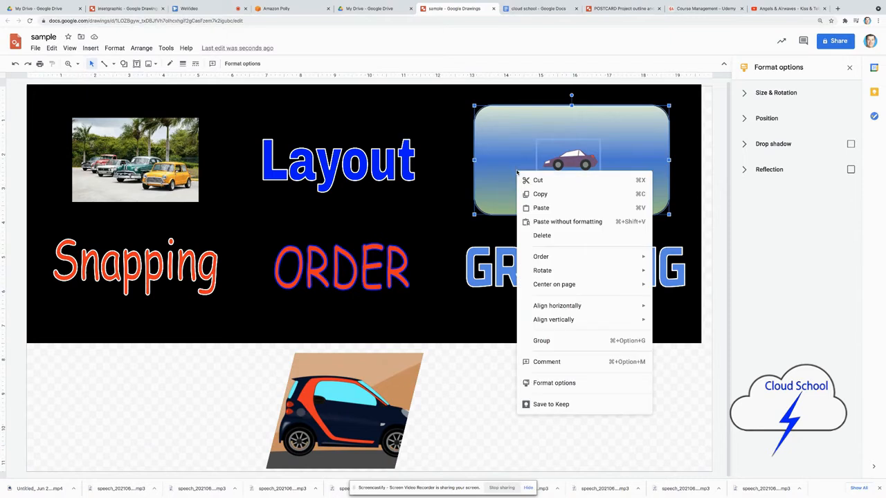
{"action": "left_click", "coordinate": [562, 340]}
{"action": "left_click", "coordinate": [568, 350]}
- Try moving and enlarging the grouped rectangle and car as one object, and undo the enlargement
{"action": "left_click_drag", "start_coordinate": [580, 203], "coordinate": [581, 214]}
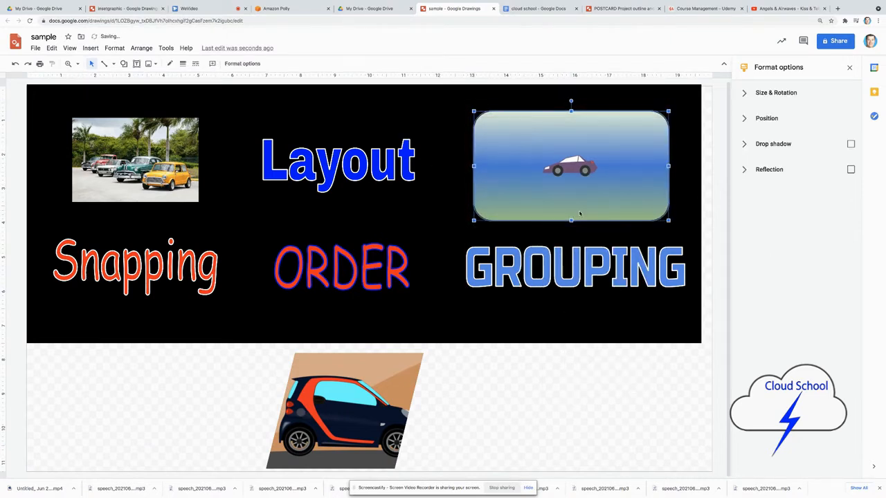
{"action": "key", "text": "ctrl+z"}
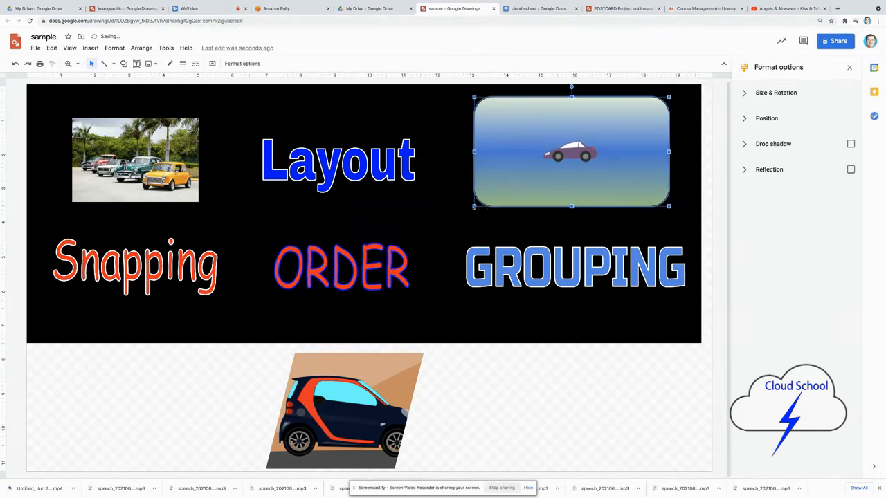
{"action": "left_click_drag", "start_coordinate": [474, 206], "coordinate": [458, 221]}
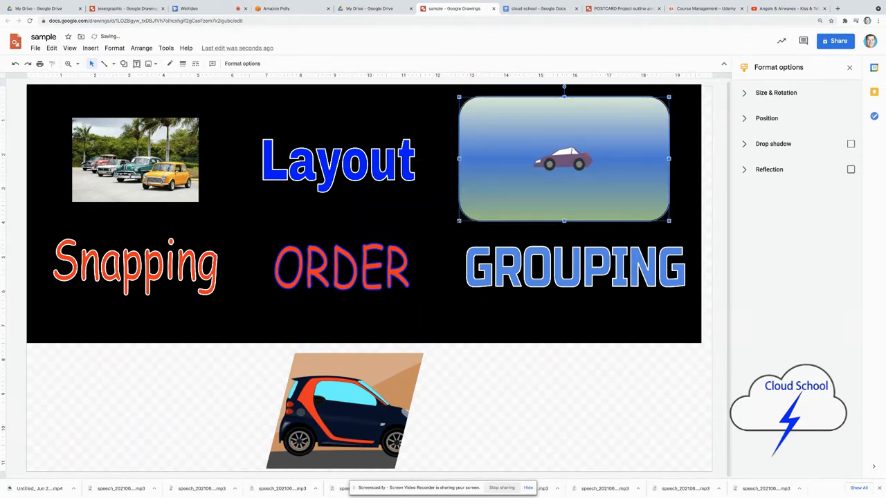
{"action": "key", "text": "ctrl+z"}
{"action": "left_click_drag", "start_coordinate": [546, 194], "coordinate": [546, 195]}
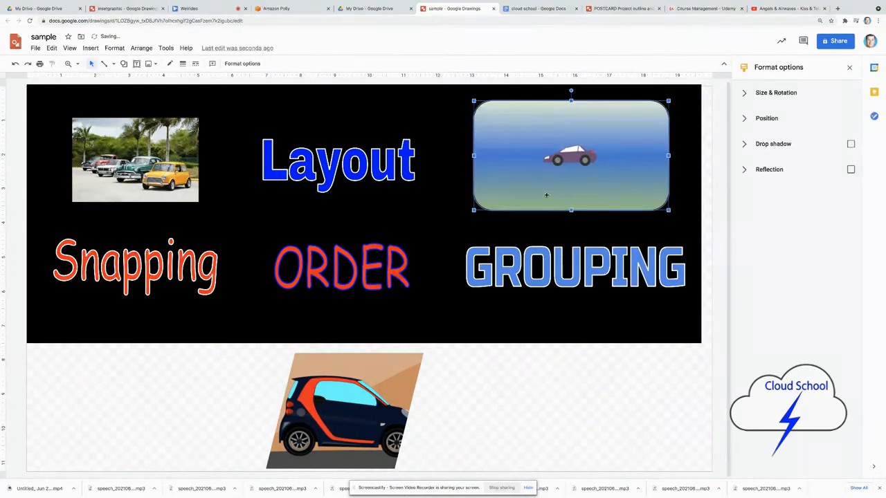
{"action": "right_click", "coordinate": [546, 195]}
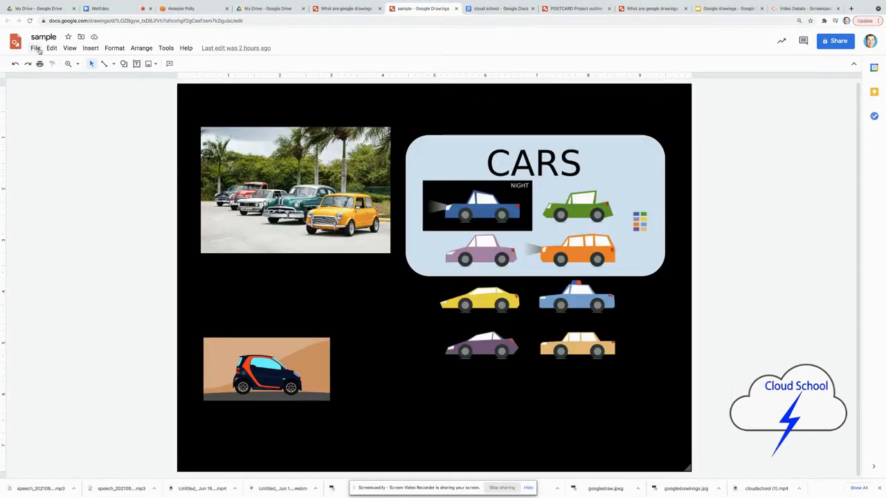
- Set the page to a custom size of 1920 × 1080 pixels, and undo that page size change
{"action": "left_click", "coordinate": [36, 48]}
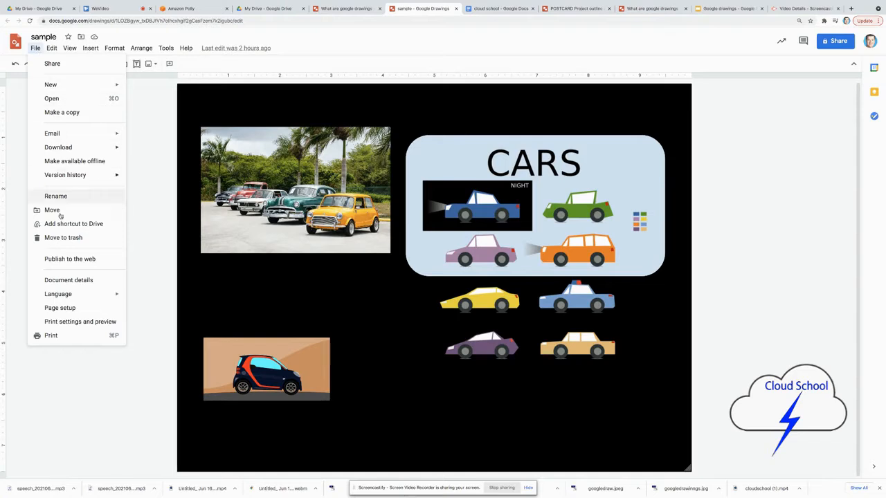
{"action": "left_click", "coordinate": [62, 308]}
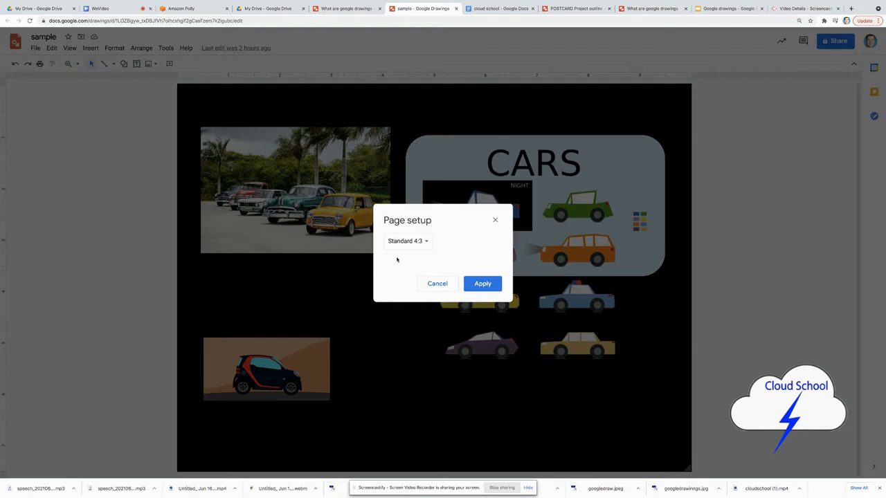
{"action": "left_click", "coordinate": [426, 242]}
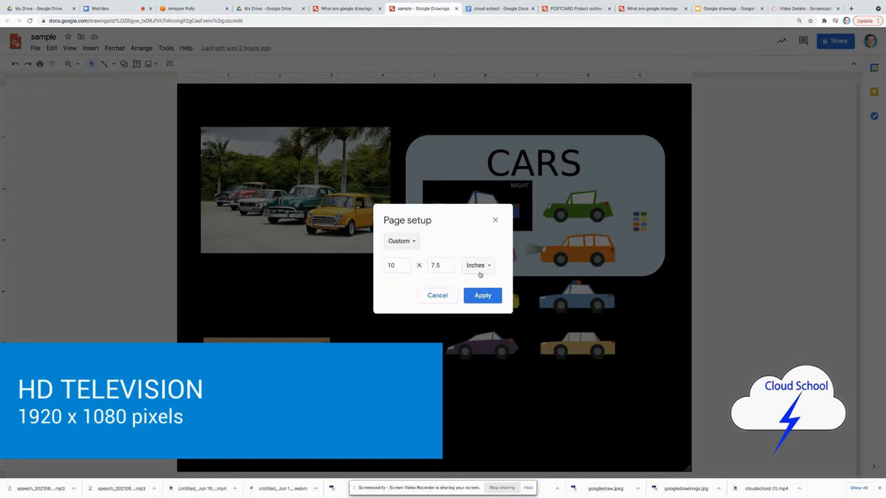
{"action": "left_click", "coordinate": [485, 267]}
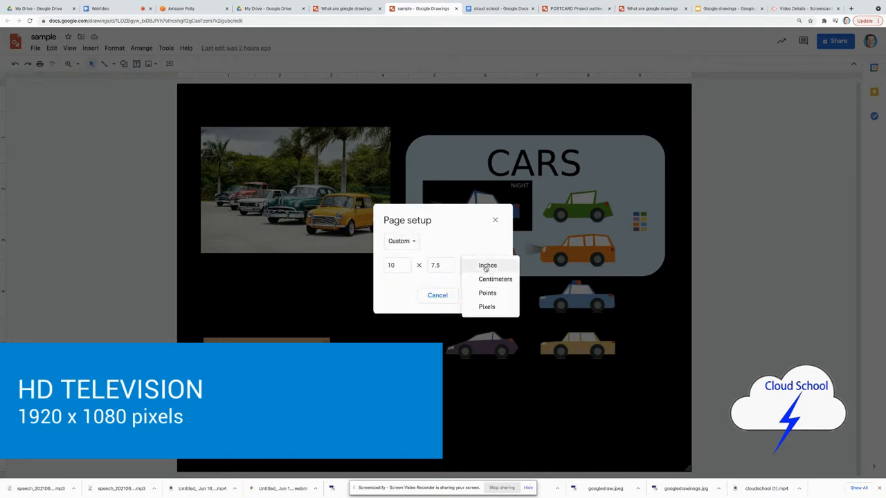
{"action": "left_click", "coordinate": [487, 307]}
{"action": "left_click_drag", "start_coordinate": [401, 266], "coordinate": [382, 267]}
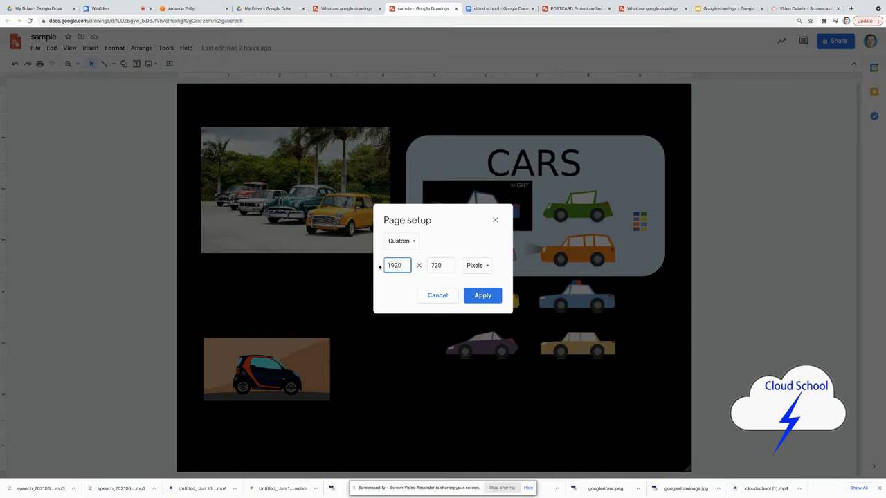
{"action": "key", "text": "Tab"}
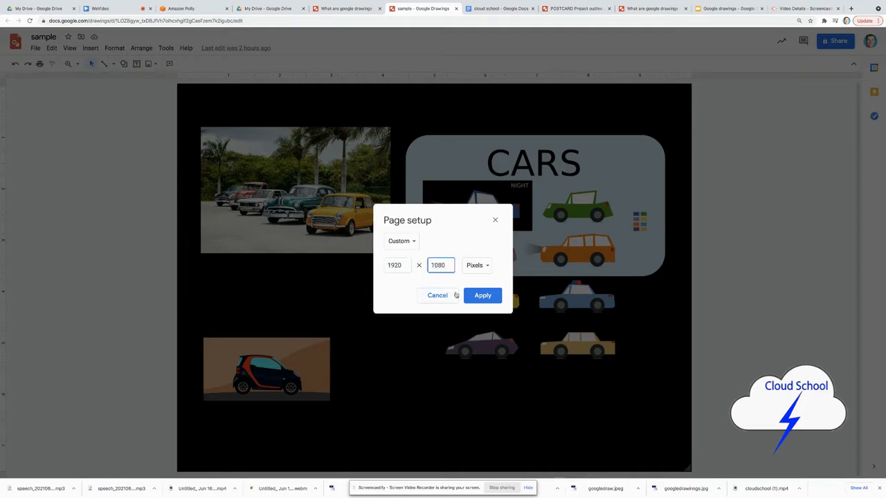
{"action": "left_click", "coordinate": [484, 296]}
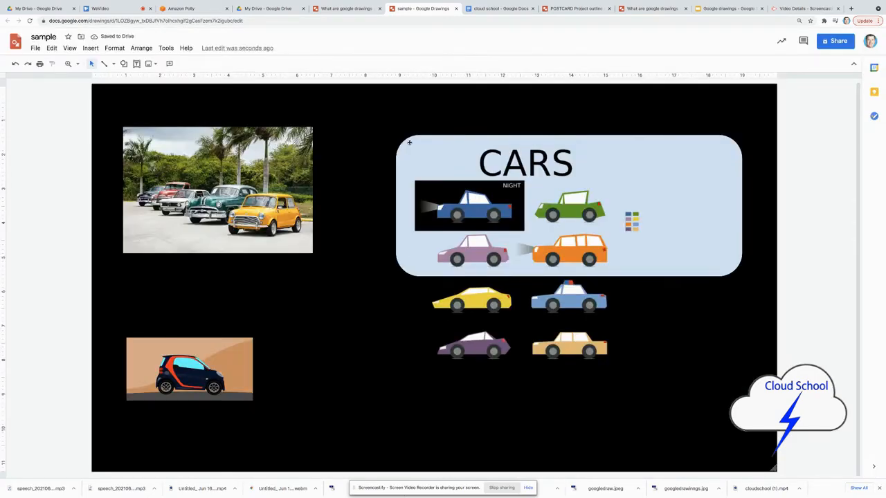
{"action": "left_click", "coordinate": [50, 49]}
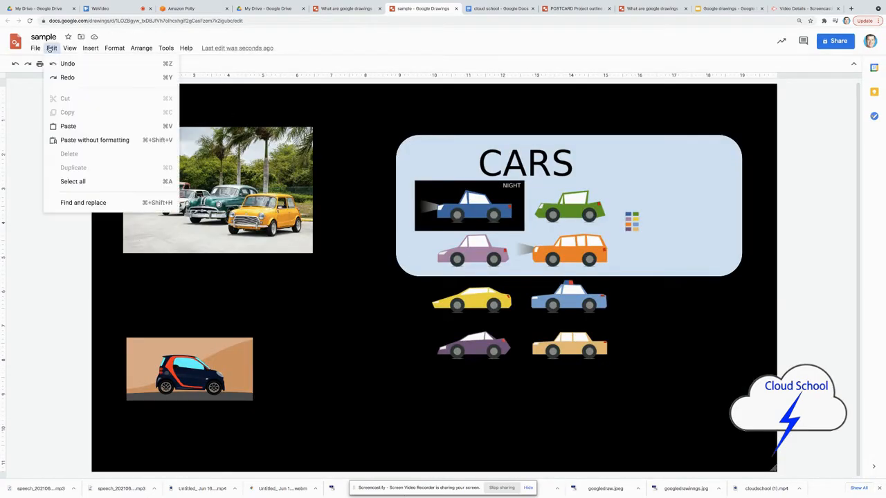
{"action": "left_click", "coordinate": [55, 65]}
- Cut all the objects on the canvas, including the black background
{"action": "left_click_drag", "start_coordinate": [96, 109], "coordinate": [648, 395]}
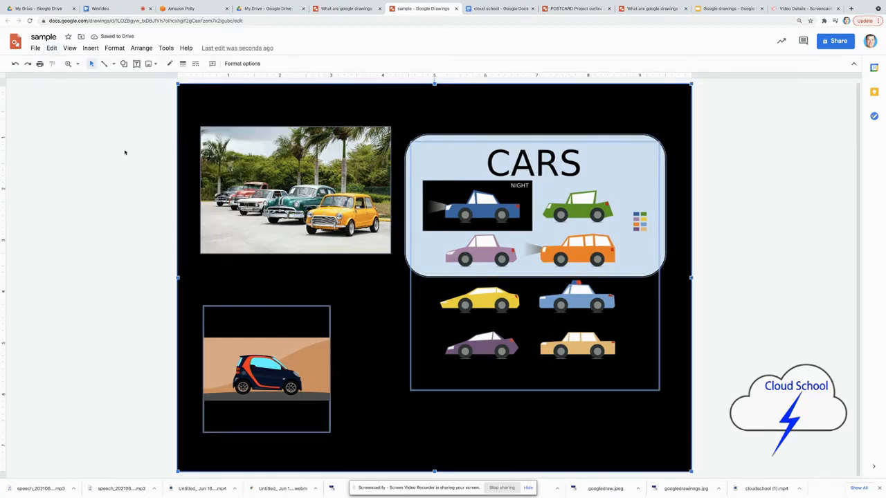
{"action": "left_click", "coordinate": [52, 48]}
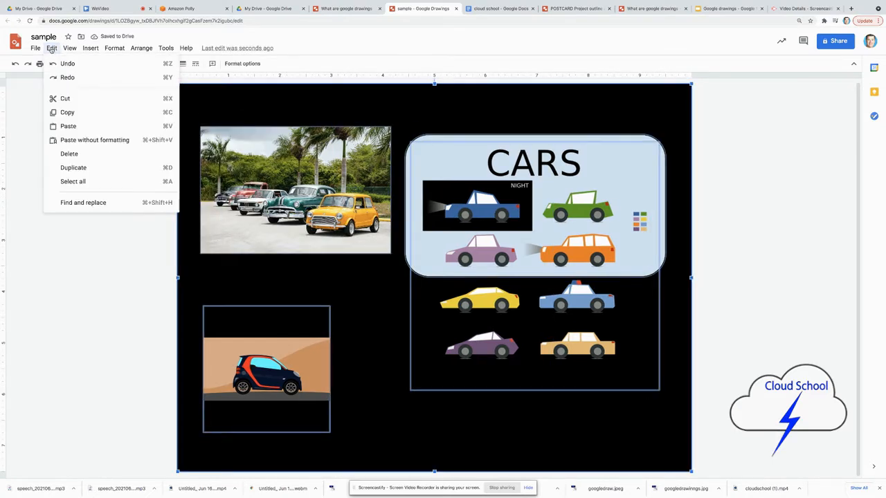
{"action": "left_click", "coordinate": [67, 98]}
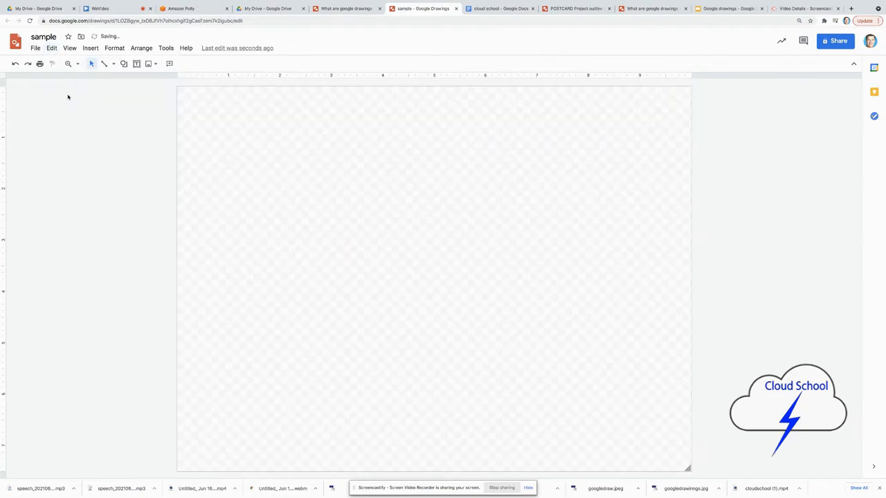
- Set the empty drawing's page size to custom, 1920 × 1080 pixels
{"action": "left_click", "coordinate": [37, 49]}
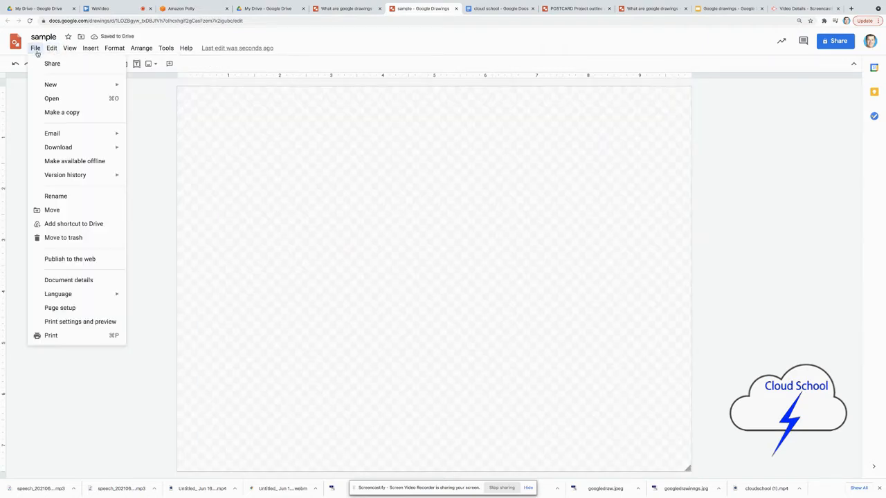
{"action": "left_click", "coordinate": [108, 306]}
{"action": "left_click", "coordinate": [428, 242]}
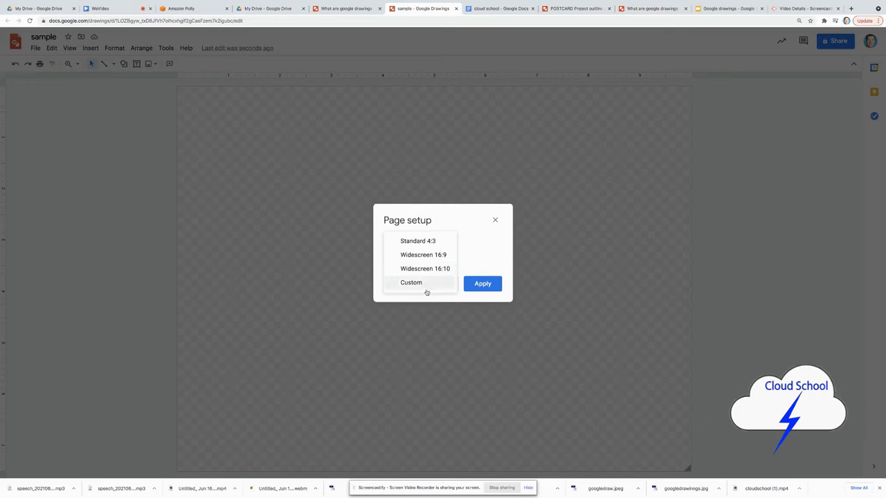
{"action": "left_click", "coordinate": [425, 283]}
{"action": "left_click", "coordinate": [486, 269]}
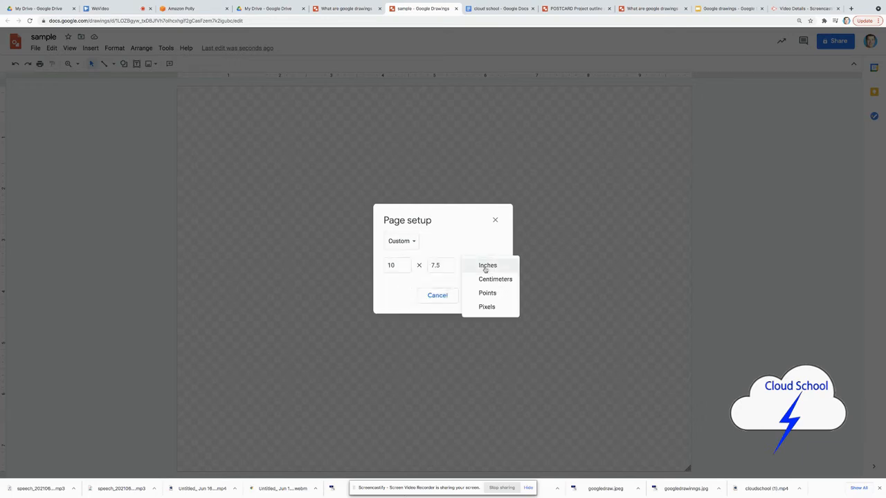
{"action": "left_click", "coordinate": [486, 307]}
{"action": "double_click", "coordinate": [407, 268]}
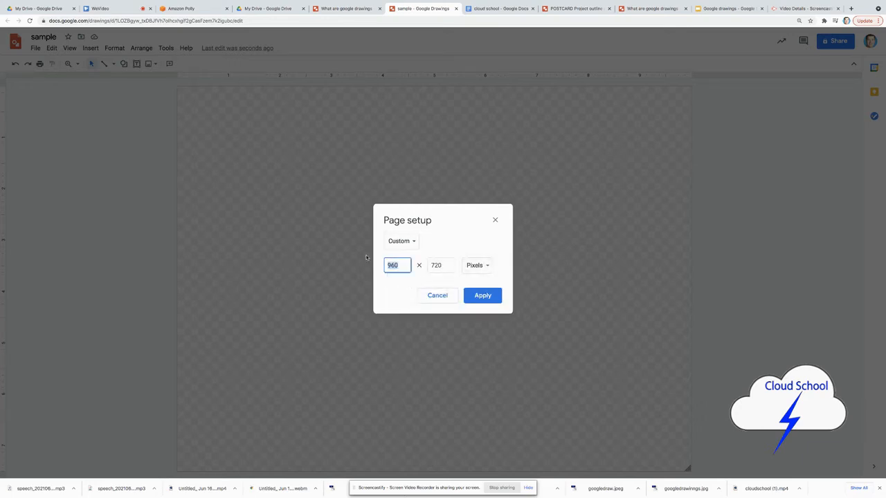
{"action": "double_click", "coordinate": [448, 265]}
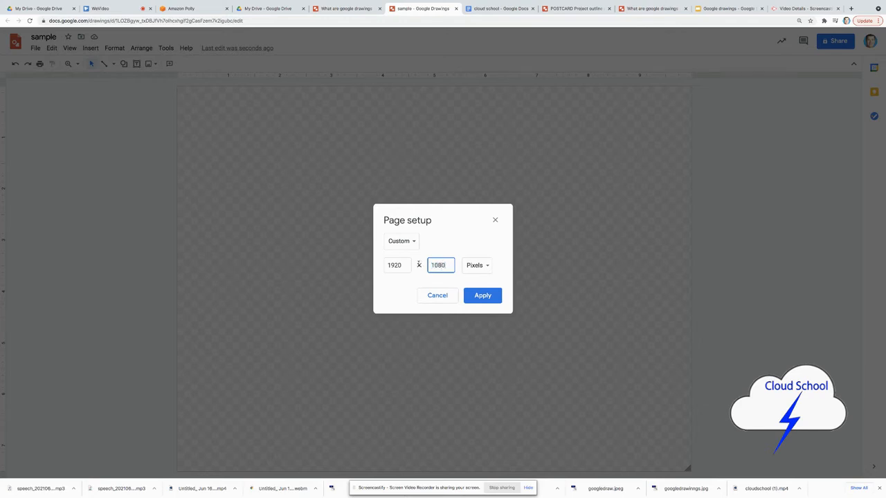
{"action": "left_click", "coordinate": [478, 297]}
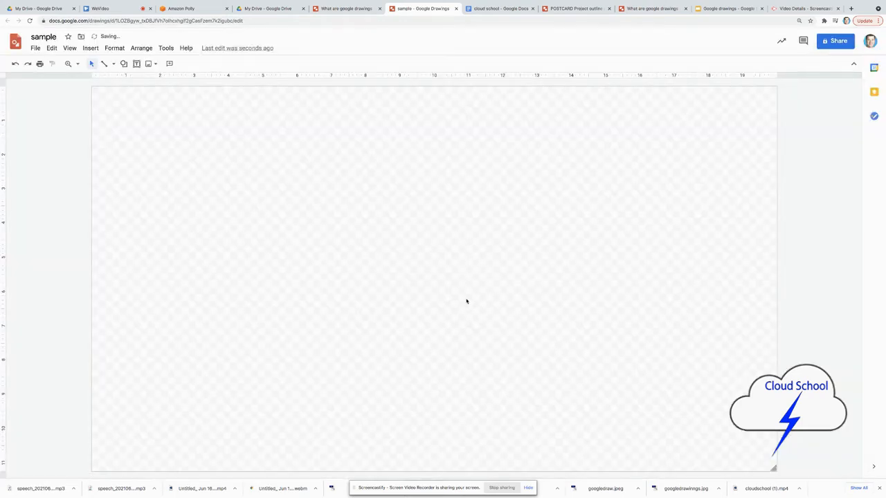
- Paste the cut objects back and widen the black rectangle rightward almost to the page's right edge
{"action": "key", "text": "super+v"}
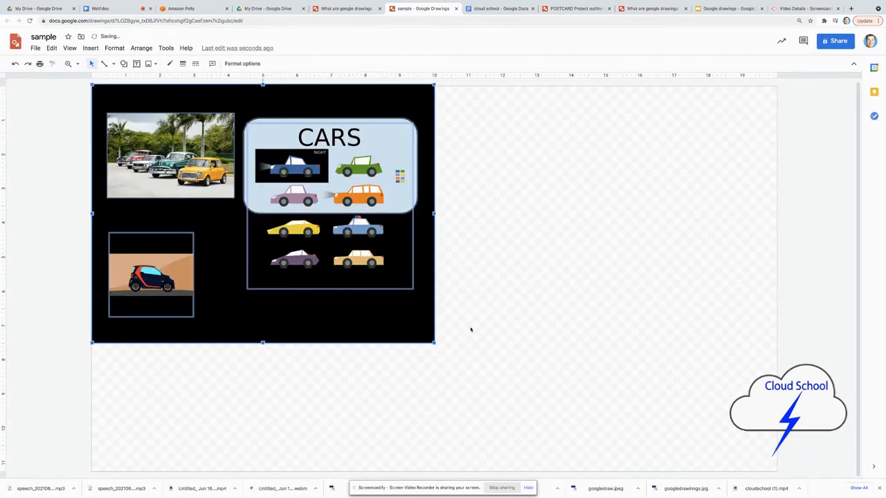
{"action": "left_click", "coordinate": [440, 365]}
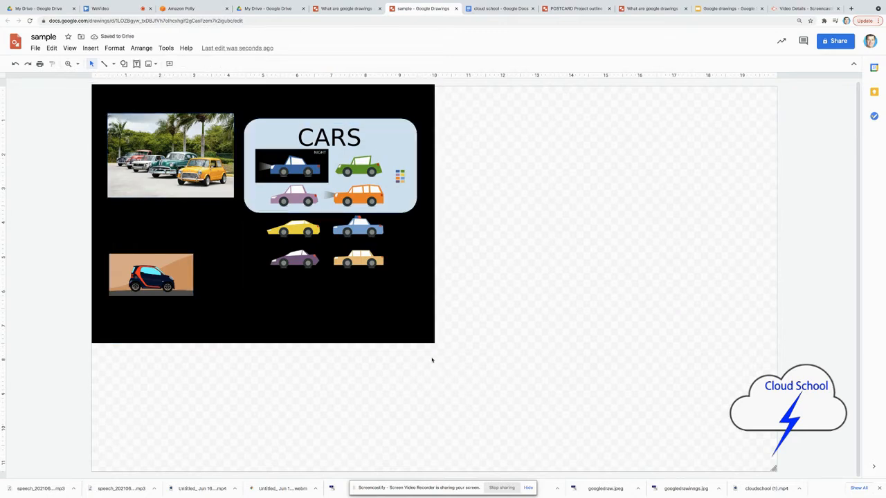
{"action": "left_click", "coordinate": [407, 340]}
{"action": "left_click_drag", "start_coordinate": [434, 214], "coordinate": [766, 208]}
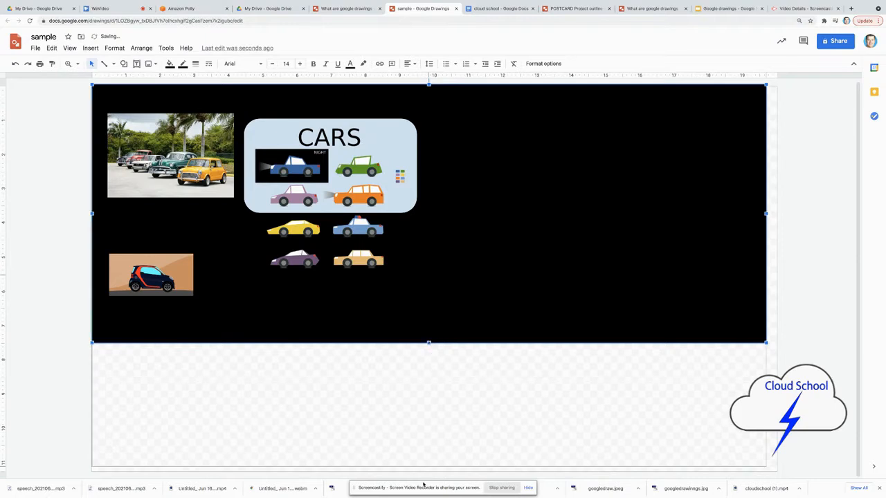
{"action": "left_click", "coordinate": [386, 422]}
- Spread the objects out: CARS chart to the page's lower right, smart car image to the lower left, light blue rounded rectangle to the upper right
{"action": "left_click", "coordinate": [328, 166]}
{"action": "left_click_drag", "start_coordinate": [327, 166], "coordinate": [504, 254]}
{"action": "left_click_drag", "start_coordinate": [151, 275], "coordinate": [158, 405]}
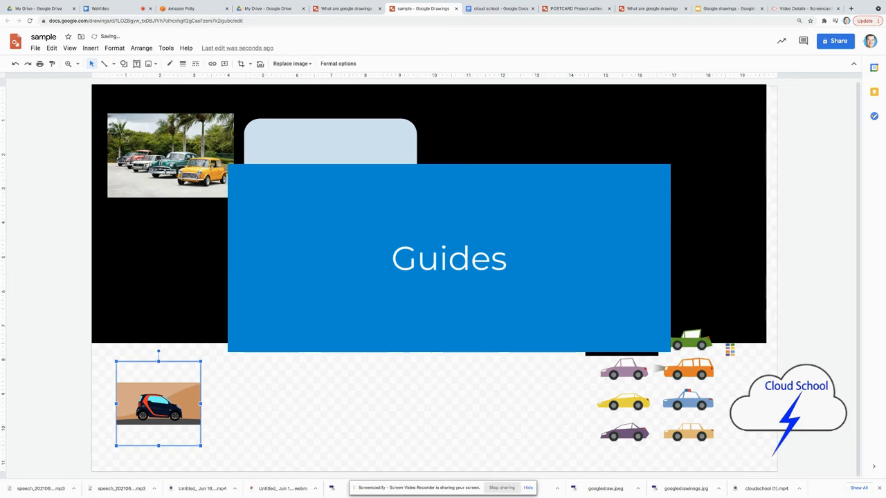
{"action": "left_click_drag", "start_coordinate": [330, 142], "coordinate": [457, 142]}
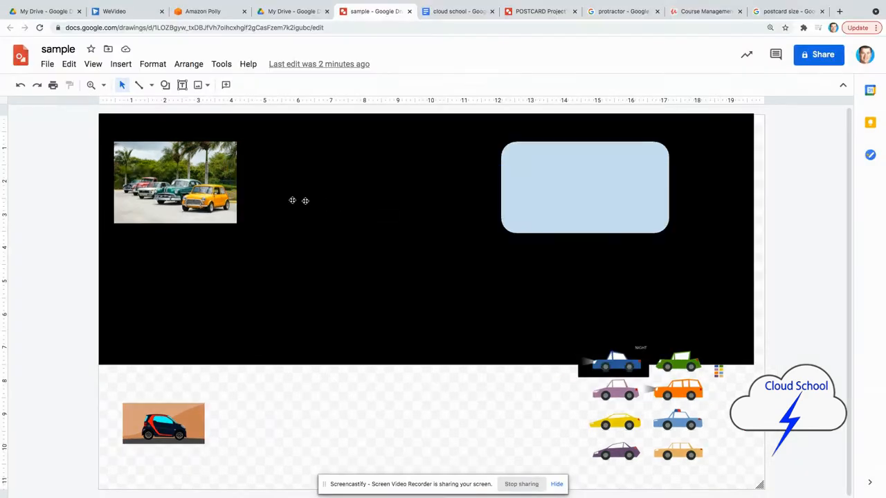
- Place a vertical guide at the classic cars photo's right edge and a horizontal guide along its bottom edge
{"action": "left_click_drag", "start_coordinate": [6, 200], "coordinate": [236, 231]}
{"action": "left_click_drag", "start_coordinate": [187, 106], "coordinate": [192, 226]}
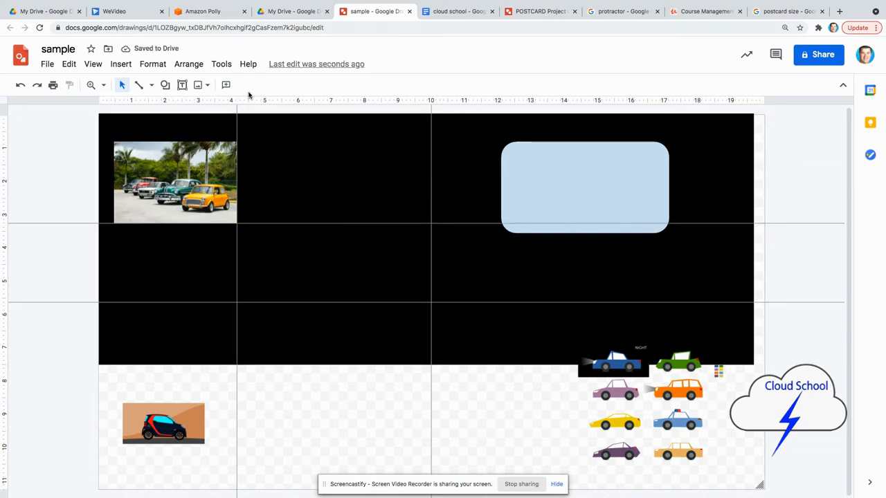
- Hide the guides on the drawing
{"action": "left_click", "coordinate": [93, 63]}
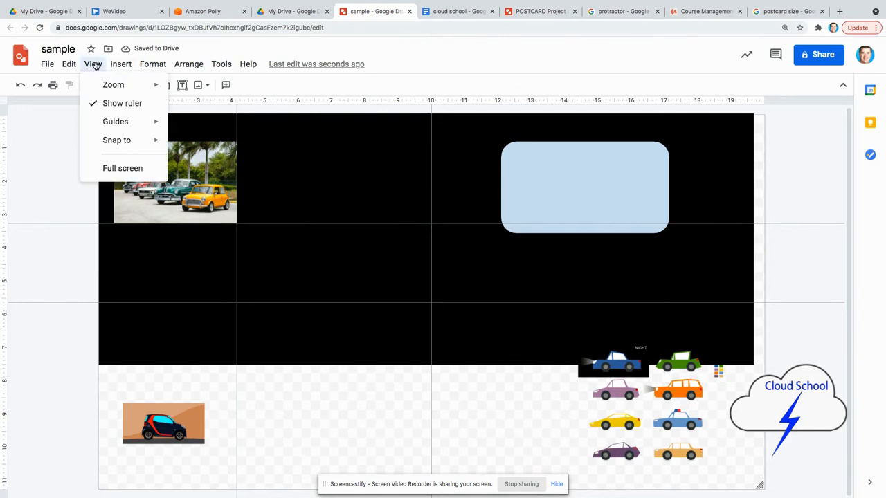
{"action": "mouse_move", "coordinate": [107, 121]}
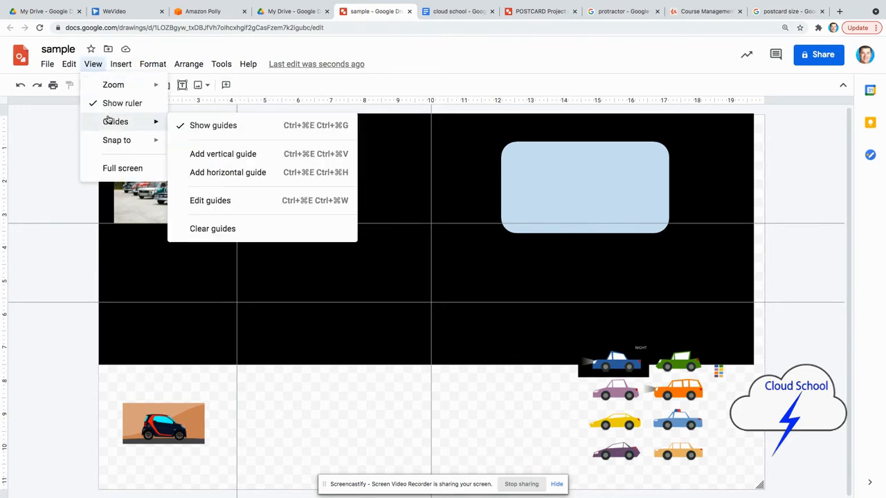
{"action": "left_click", "coordinate": [205, 125]}
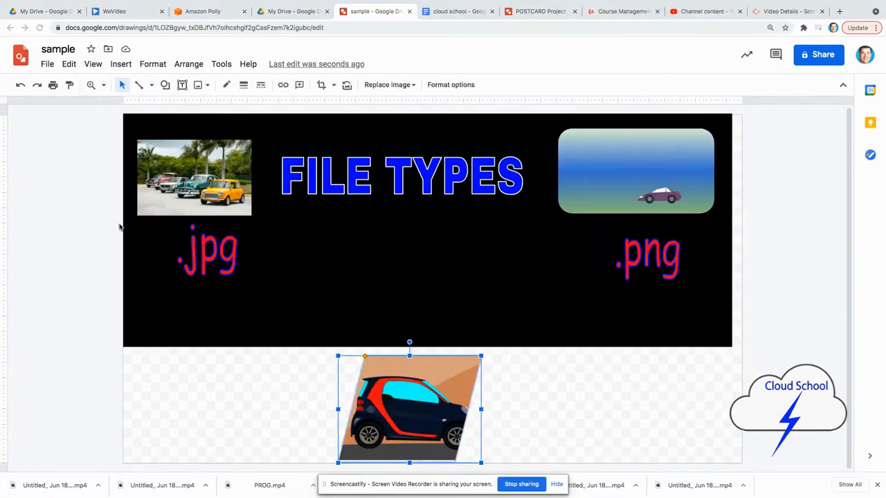
- Download the drawing as a PNG image (.png)
{"action": "left_click", "coordinate": [47, 65]}
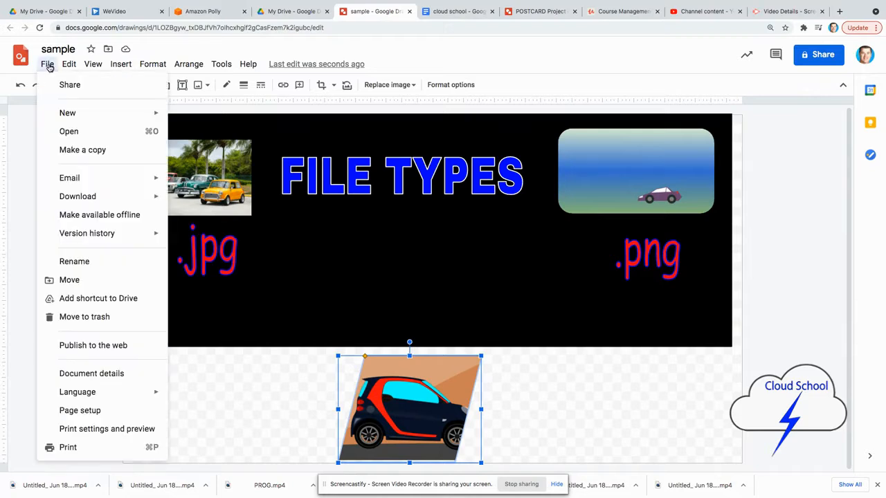
{"action": "mouse_move", "coordinate": [103, 200]}
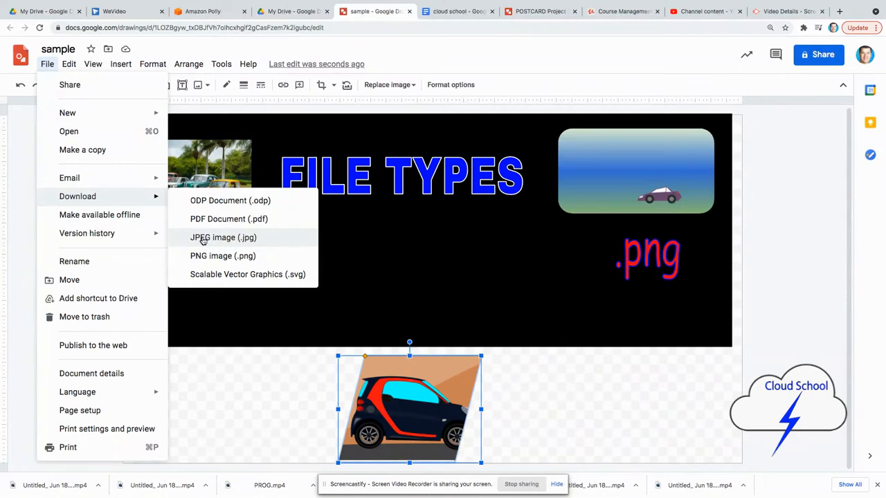
{"action": "left_click", "coordinate": [234, 256]}
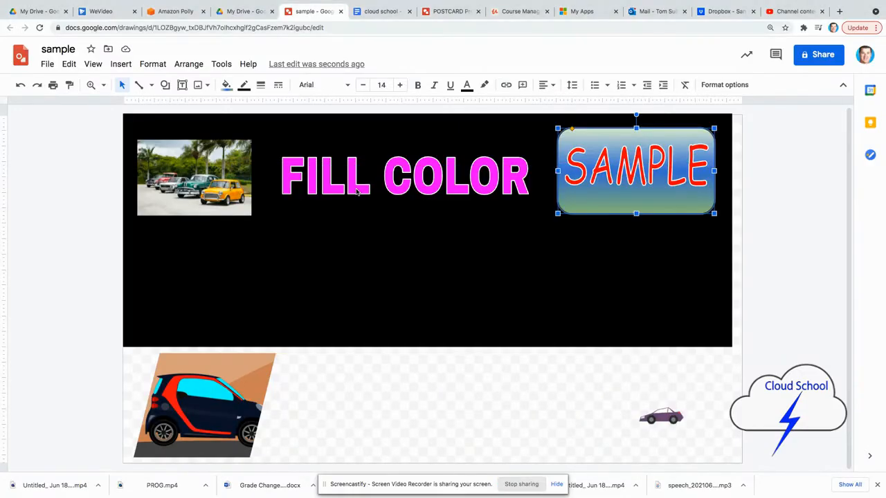
- Change the FILL COLOR word art's fill to green and return it to magenta
{"action": "left_click", "coordinate": [357, 189]}
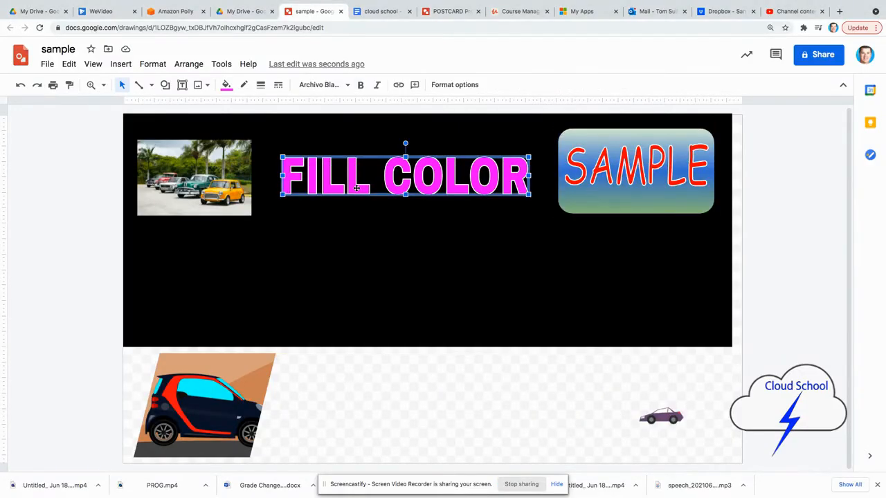
{"action": "left_click", "coordinate": [227, 84]}
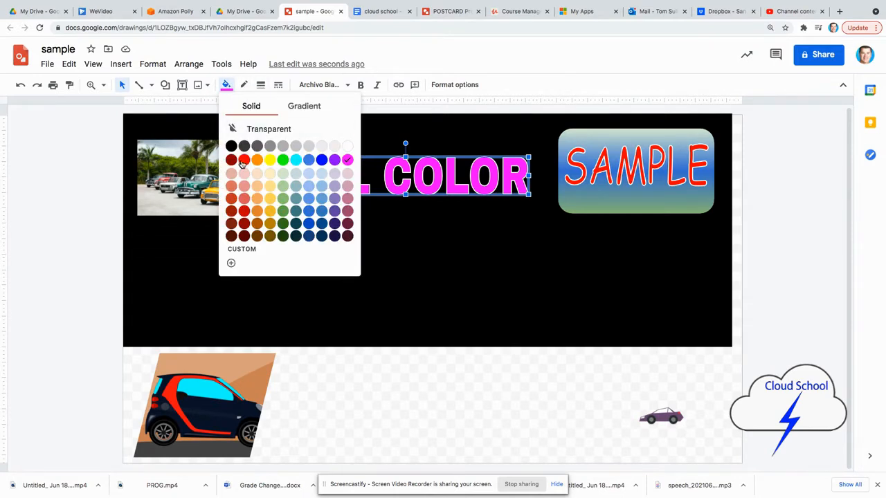
{"action": "left_click", "coordinate": [283, 160]}
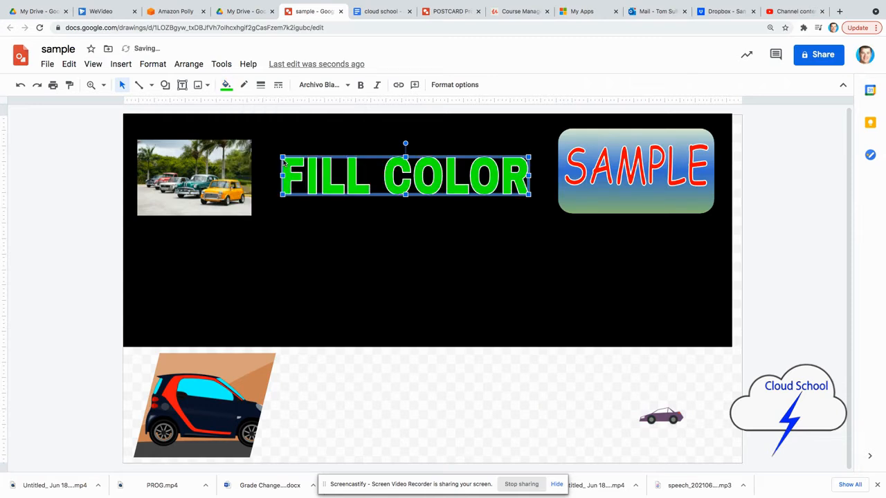
{"action": "left_click", "coordinate": [227, 84]}
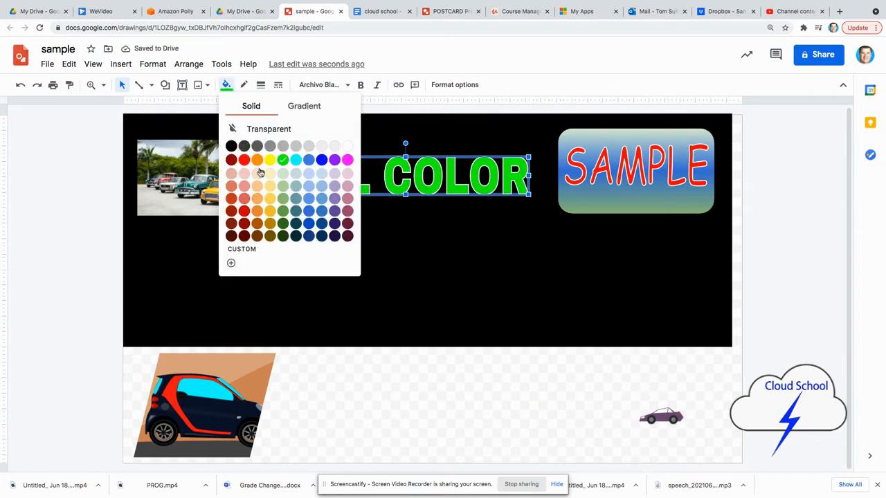
{"action": "left_click", "coordinate": [347, 161]}
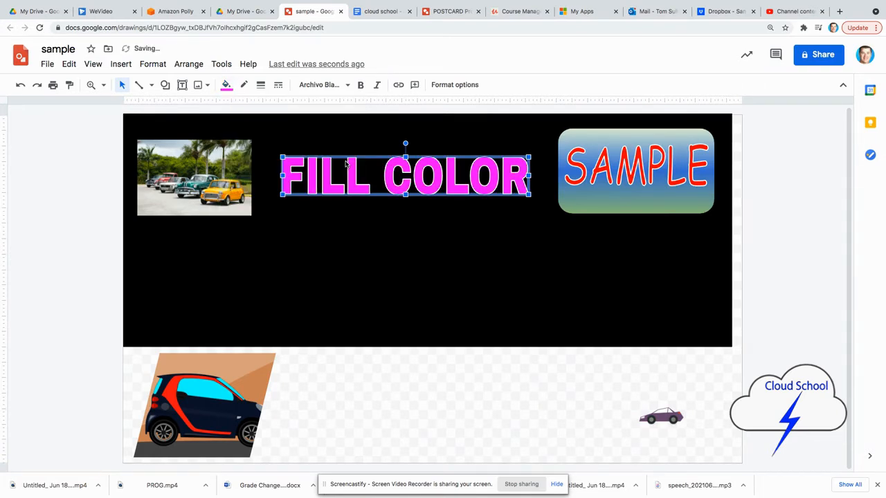
- Try a black outline on the red SAMPLE word art and replace it with blue
{"action": "left_click", "coordinate": [604, 171]}
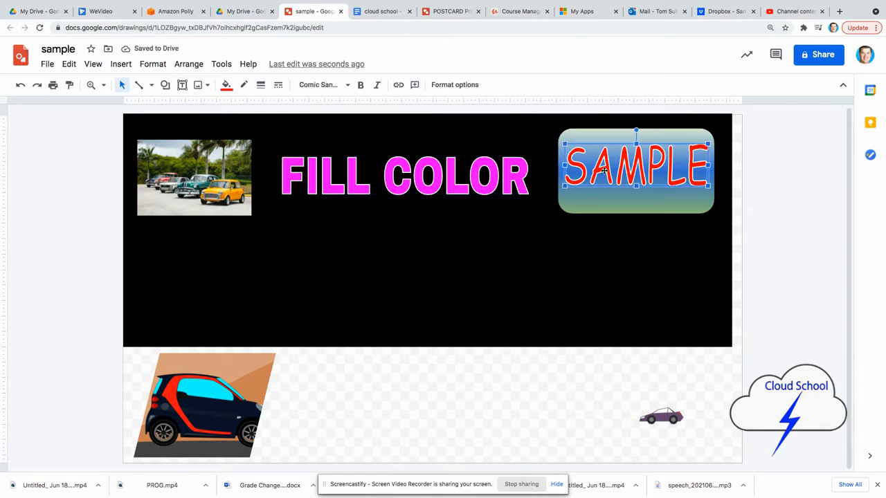
{"action": "left_click", "coordinate": [247, 87]}
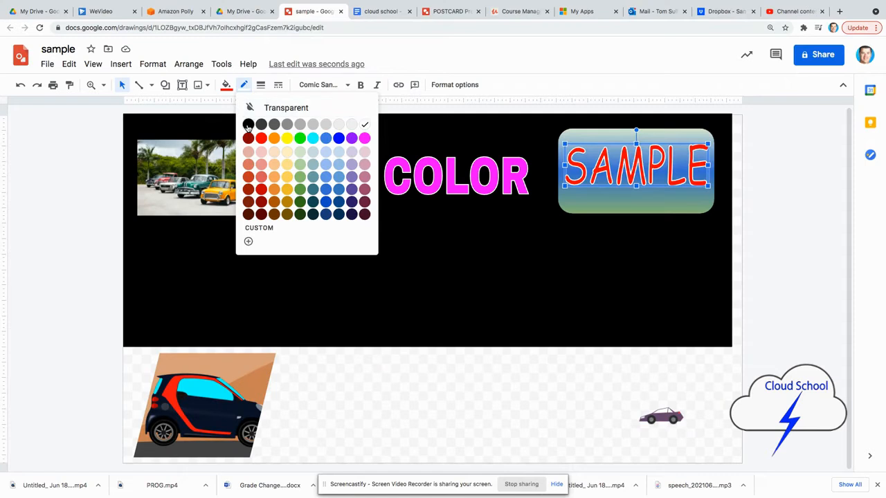
{"action": "left_click", "coordinate": [248, 125]}
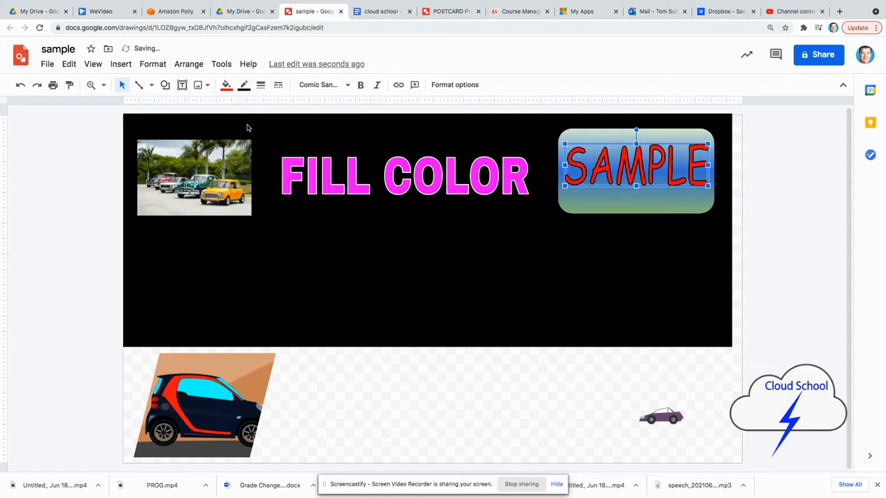
{"action": "left_click", "coordinate": [244, 88]}
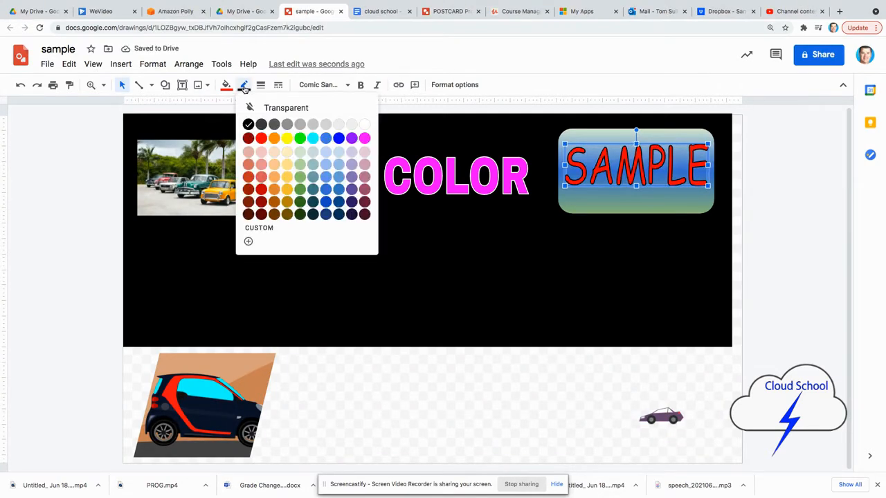
{"action": "left_click", "coordinate": [339, 138]}
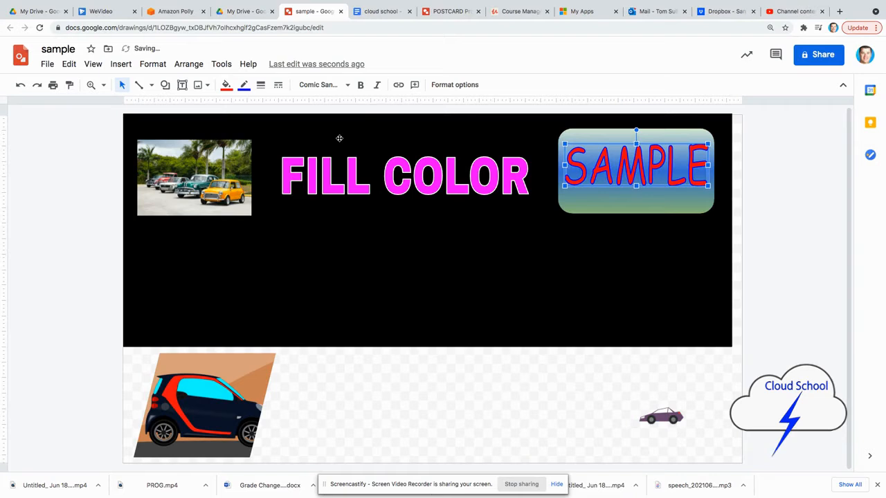
- Try outline weights of 1px and 8px on the SAMPLE word art and return it to 3px
{"action": "left_click", "coordinate": [262, 86]}
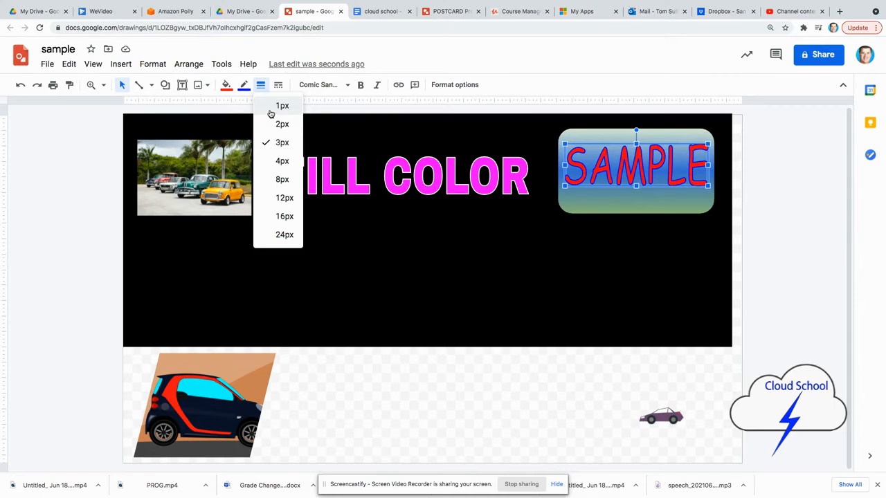
{"action": "left_click", "coordinate": [270, 109]}
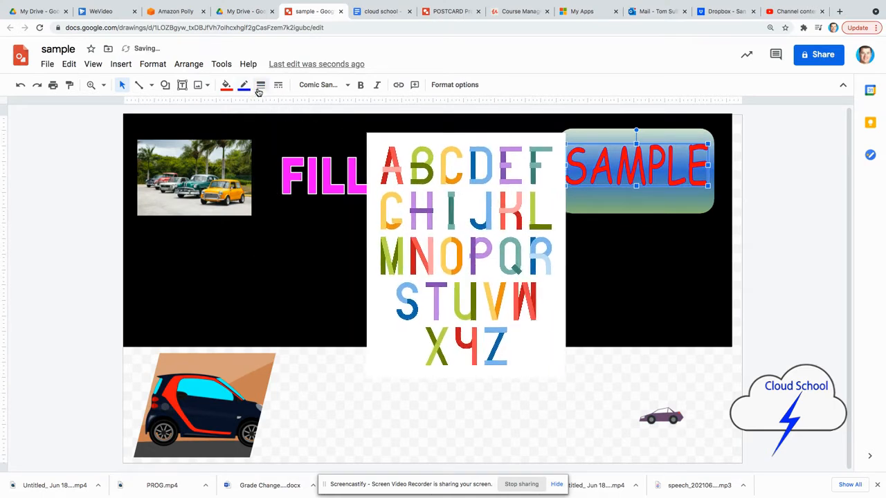
{"action": "left_click", "coordinate": [261, 85]}
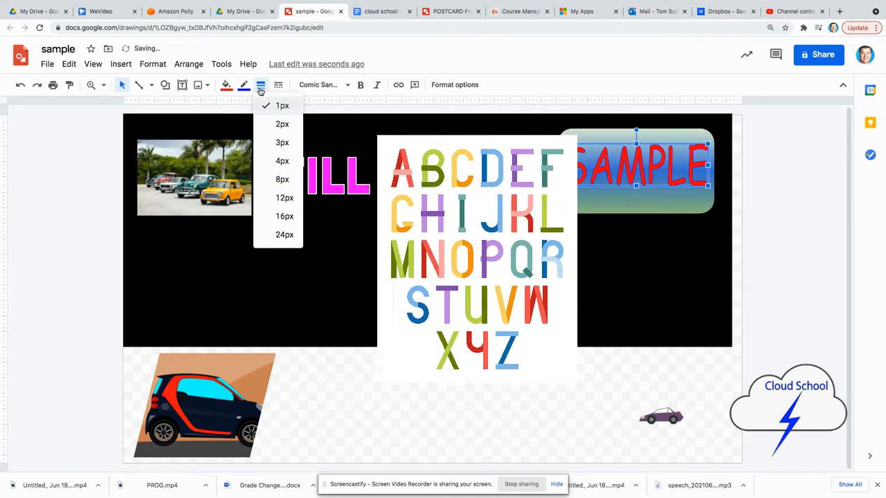
{"action": "left_click", "coordinate": [280, 180]}
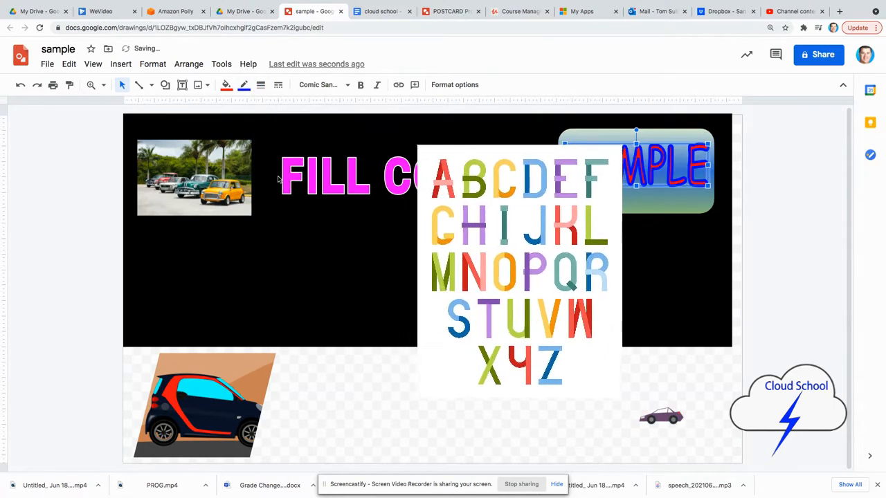
{"action": "left_click", "coordinate": [243, 85]}
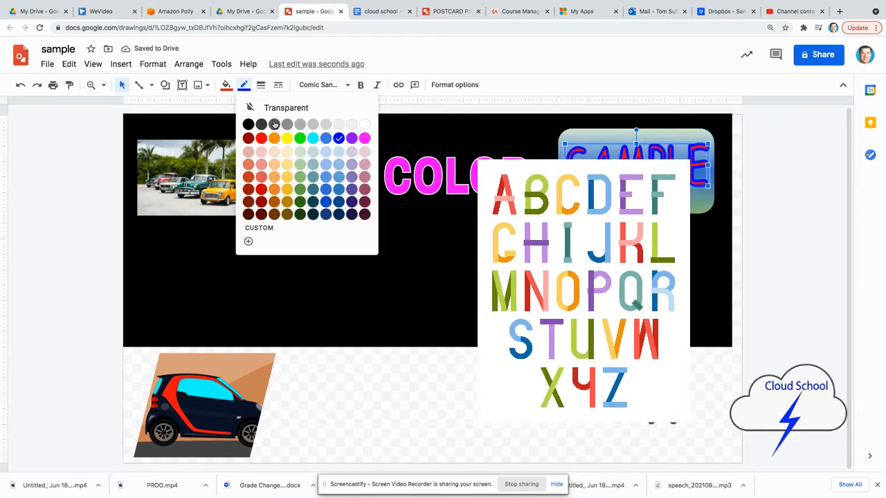
{"action": "left_click", "coordinate": [261, 85]}
{"action": "left_click", "coordinate": [282, 145]}
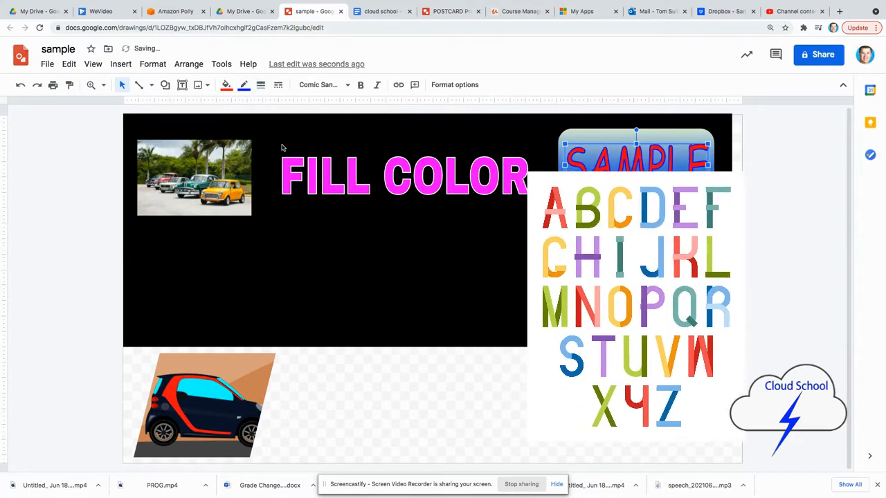
- Open the fill color choices for the large black rectangle
{"action": "left_click", "coordinate": [329, 190]}
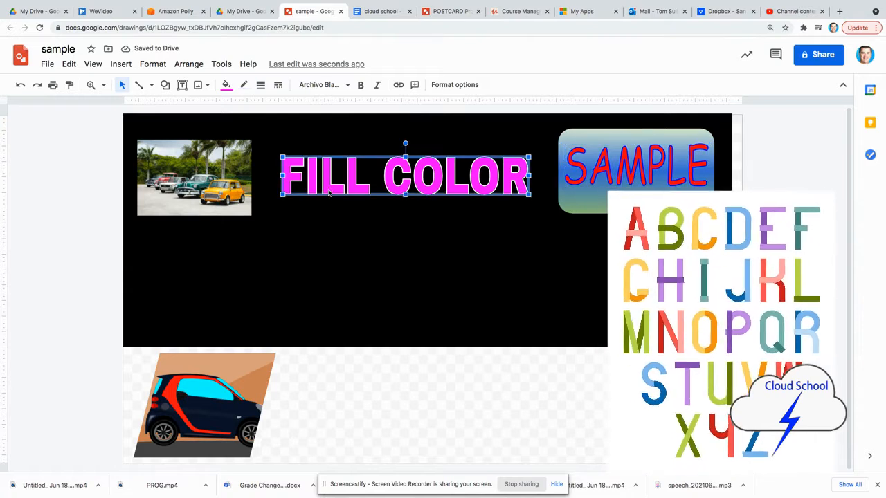
{"action": "left_click", "coordinate": [320, 257]}
{"action": "left_click", "coordinate": [226, 86]}
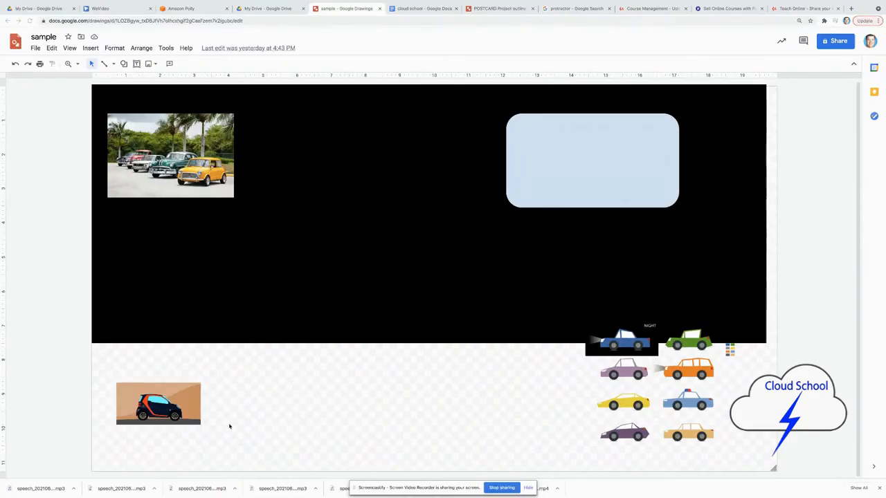
- Enlarge the smart car image to about twice its size and move it to the lower middle of the page
{"action": "left_click", "coordinate": [189, 391]}
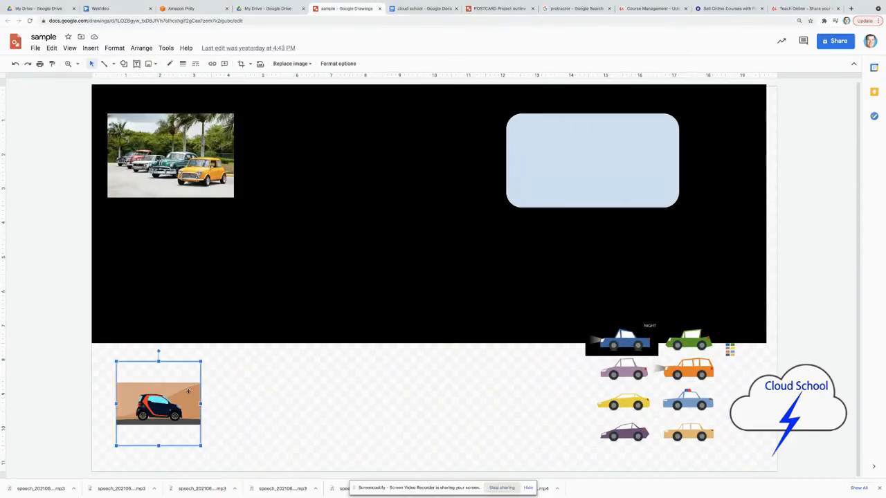
{"action": "left_click_drag", "start_coordinate": [201, 363], "coordinate": [283, 279]}
{"action": "left_click_drag", "start_coordinate": [187, 386], "coordinate": [356, 389]}
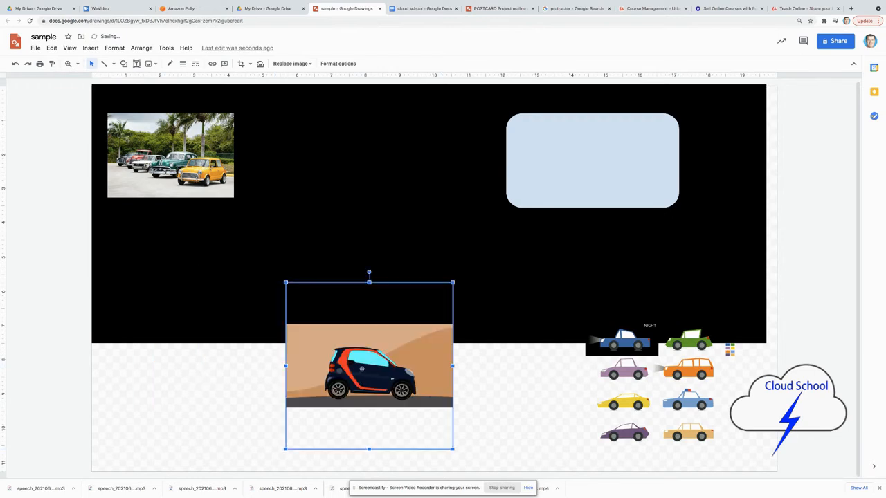
- Crop the smart car image on all four sides so the frame closely surrounds the car
{"action": "double_click", "coordinate": [363, 369]}
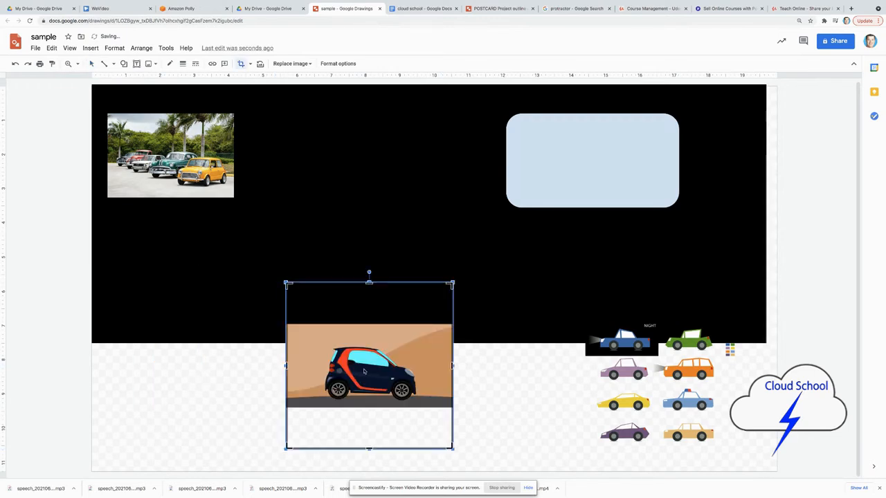
{"action": "left_click_drag", "start_coordinate": [369, 449], "coordinate": [365, 409]}
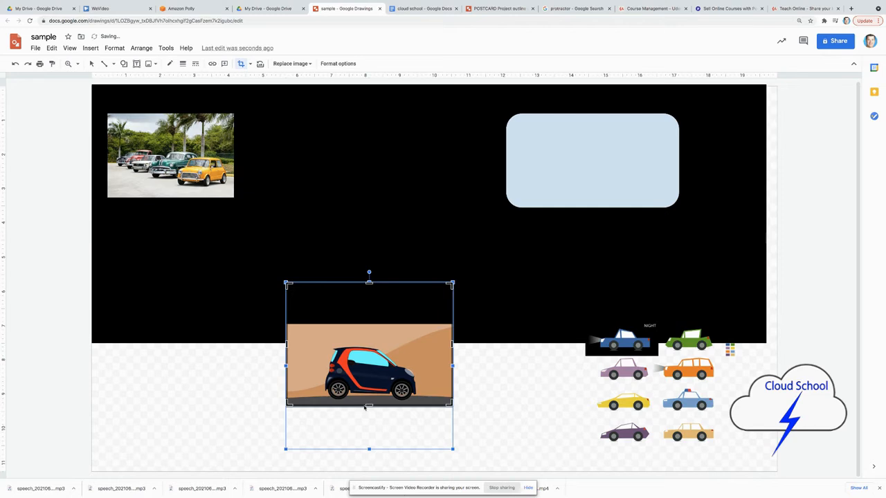
{"action": "left_click_drag", "start_coordinate": [286, 367], "coordinate": [312, 366]}
{"action": "key", "text": "ctrl+z"}
{"action": "left_click_drag", "start_coordinate": [288, 345], "coordinate": [310, 344]}
{"action": "left_click_drag", "start_coordinate": [381, 284], "coordinate": [381, 329]}
{"action": "left_click_drag", "start_coordinate": [451, 365], "coordinate": [421, 360]}
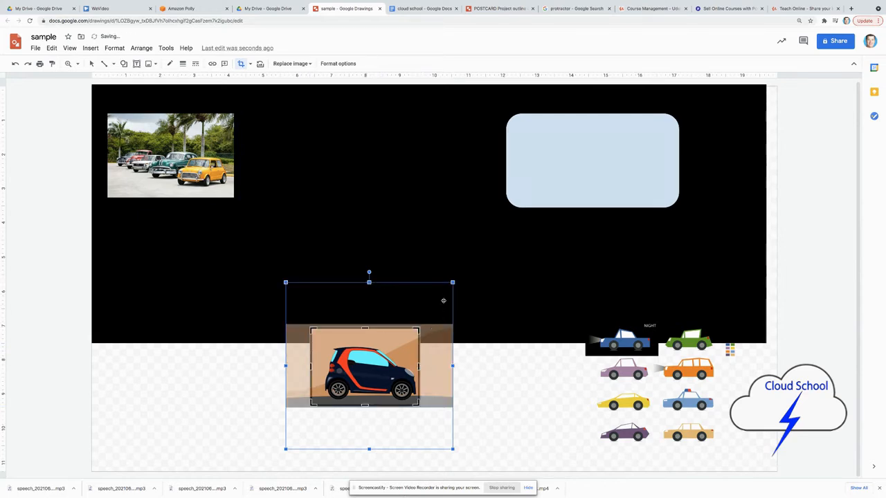
- Enlarge the smart car picture slightly inside its crop frame, recenter the car, and finish cropping
{"action": "left_click_drag", "start_coordinate": [453, 282], "coordinate": [461, 272]}
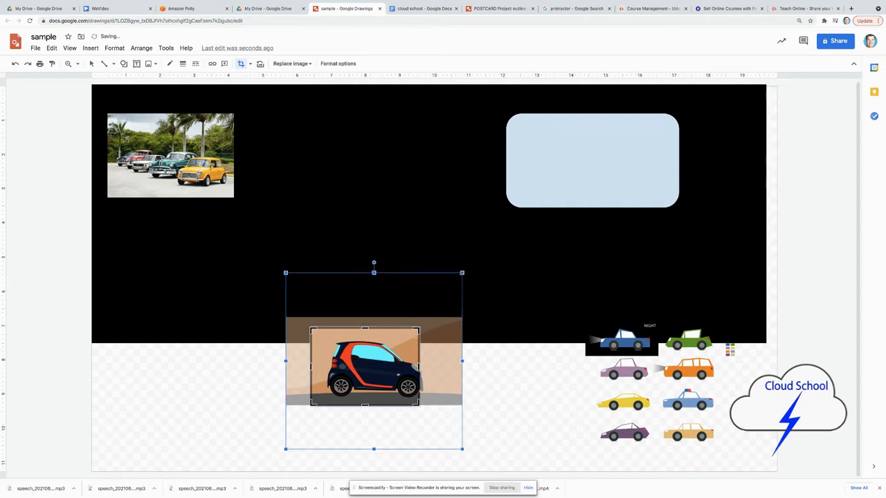
{"action": "left_click_drag", "start_coordinate": [379, 359], "coordinate": [370, 362]}
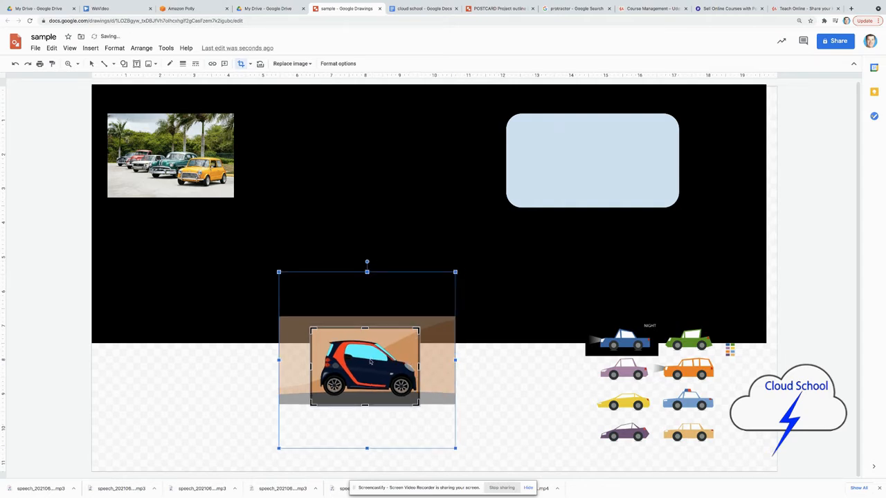
{"action": "left_click", "coordinate": [246, 407]}
- Move the image of eight cars beside the smart car and crop it to only the purple car in its bottom row
{"action": "left_click_drag", "start_coordinate": [621, 407], "coordinate": [474, 375]}
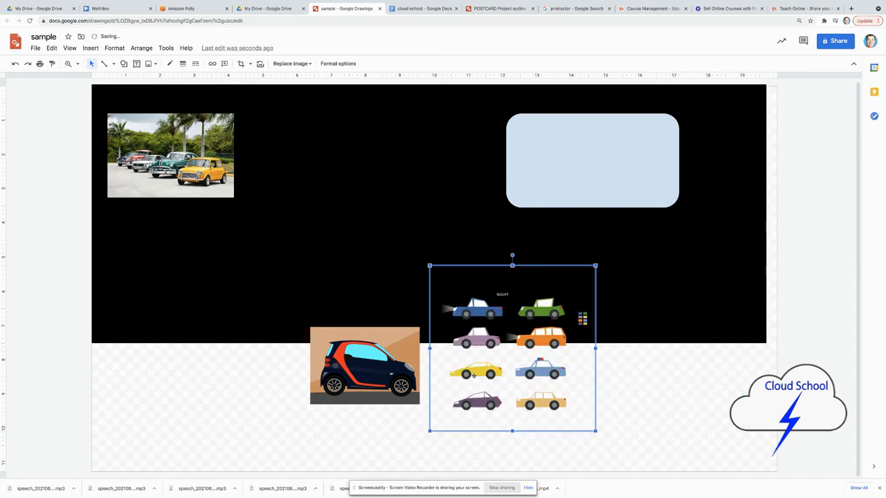
{"action": "right_click", "coordinate": [474, 375]}
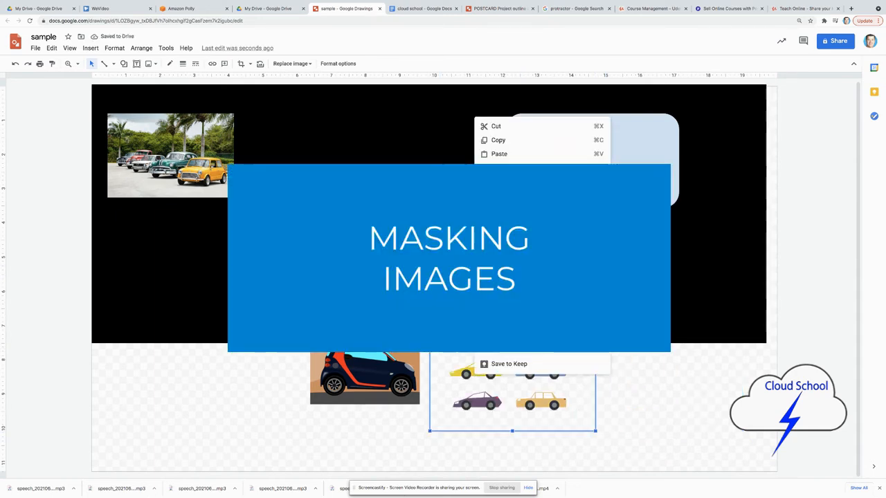
{"action": "double_click", "coordinate": [466, 405]}
{"action": "left_click_drag", "start_coordinate": [432, 430], "coordinate": [448, 414]}
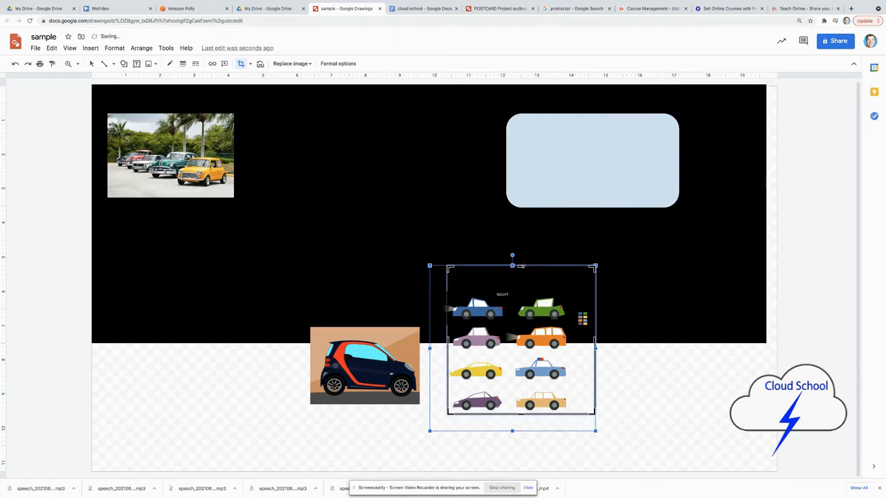
{"action": "left_click_drag", "start_coordinate": [518, 374], "coordinate": [520, 384]}
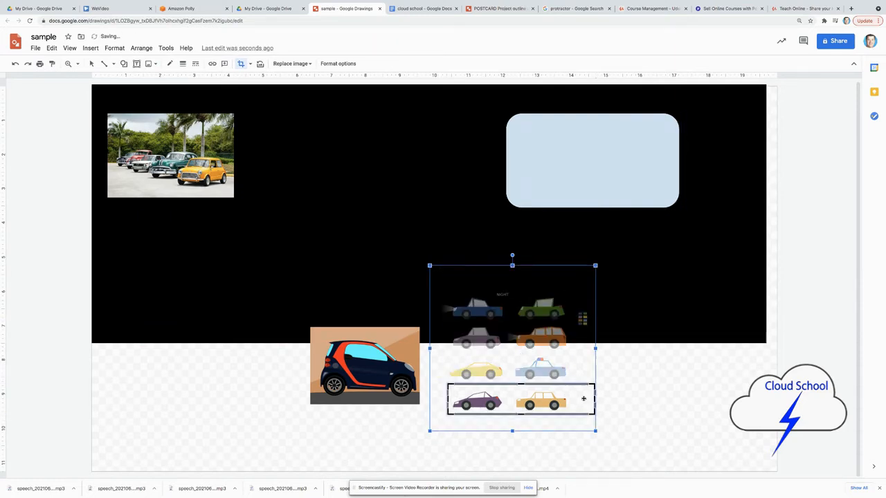
{"action": "left_click_drag", "start_coordinate": [595, 399], "coordinate": [530, 380]}
{"action": "key", "text": "Return"}
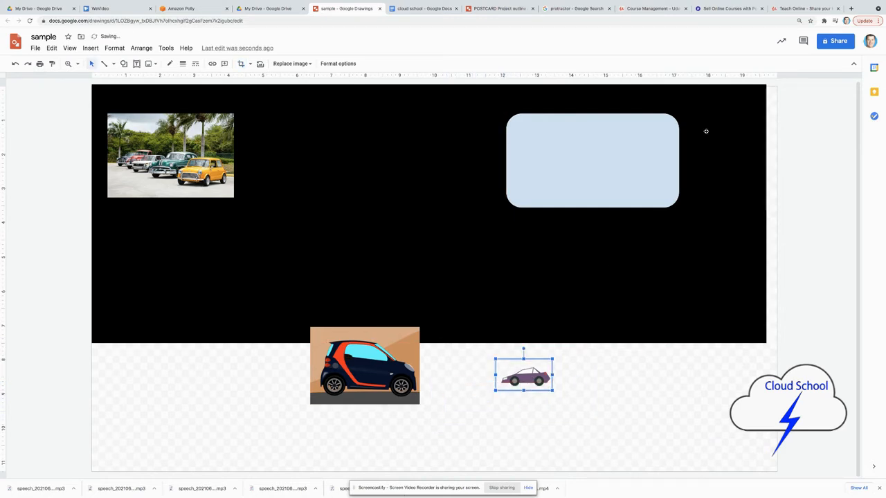
{"action": "left_click", "coordinate": [824, 21]}
{"action": "left_click", "coordinate": [763, 75]}
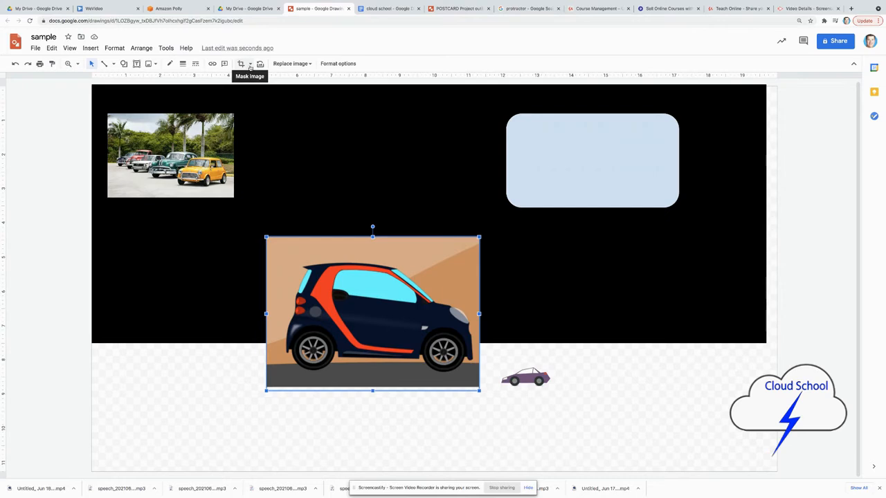
- Mask the smart car image with the oval shape
{"action": "left_click", "coordinate": [251, 65]}
{"action": "mouse_move", "coordinate": [255, 82]}
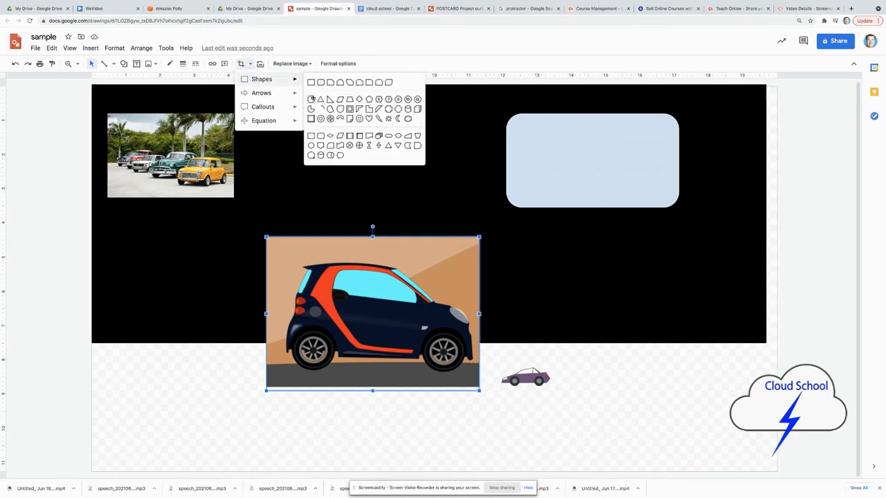
{"action": "left_click", "coordinate": [311, 99]}
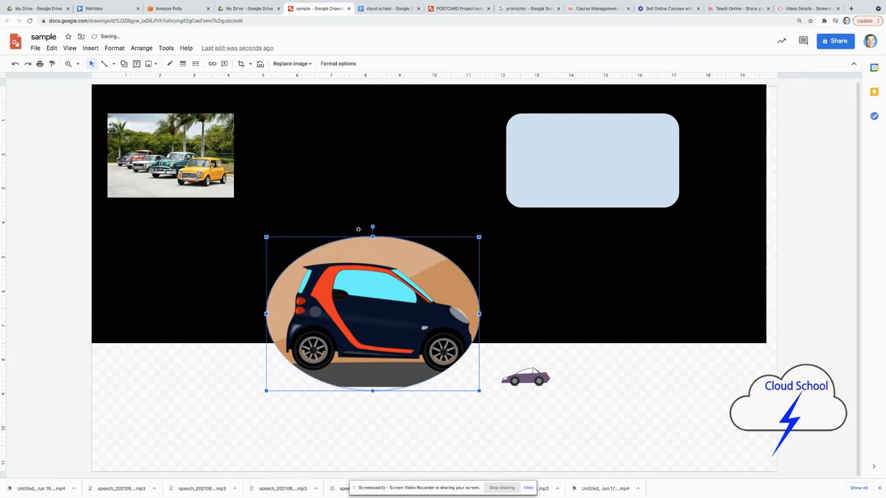
- Mask the smart car image with the parallelogram shape
{"action": "left_click", "coordinate": [250, 64]}
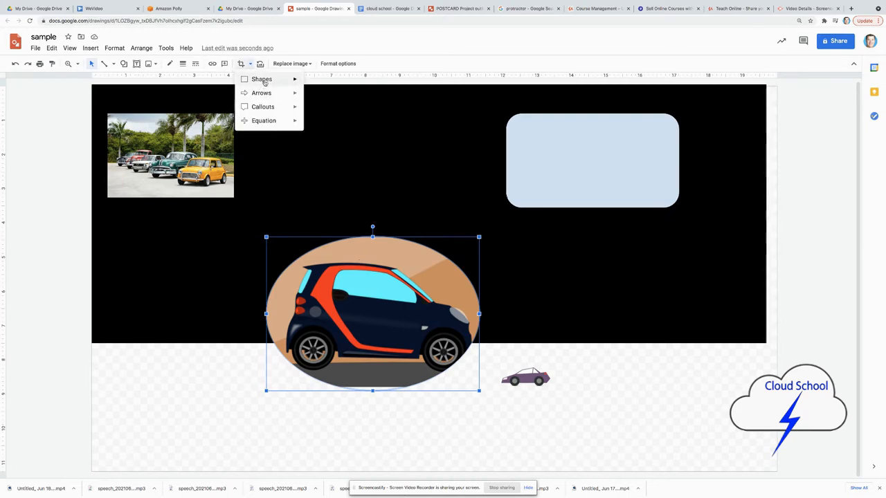
{"action": "mouse_move", "coordinate": [264, 82]}
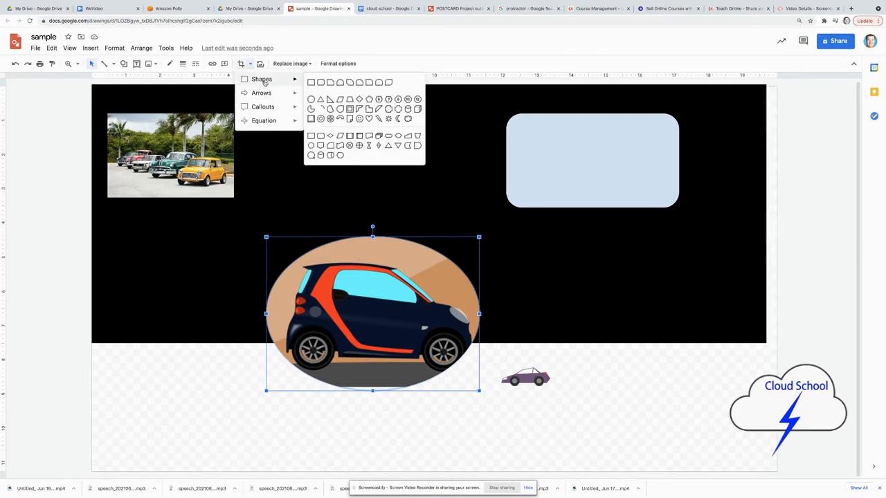
{"action": "left_click", "coordinate": [340, 99]}
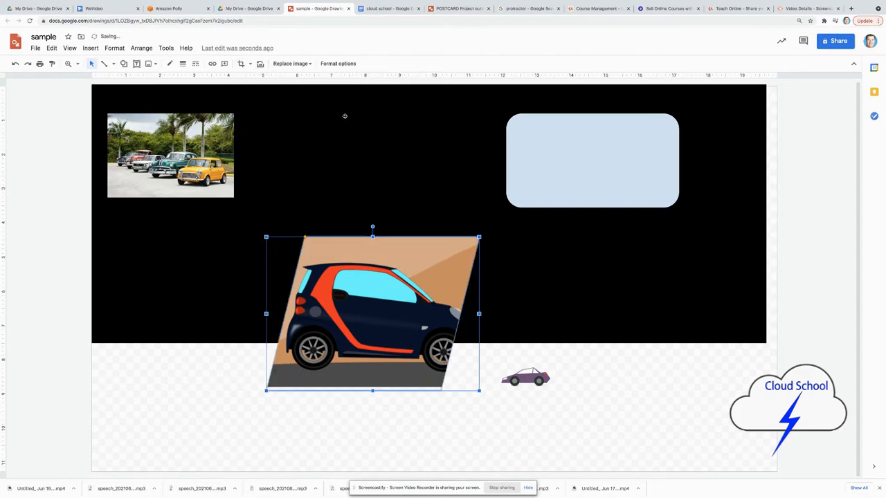
- Extend the masked smart car's crop frame slightly upward from its upper-left corner and finish cropping
{"action": "double_click", "coordinate": [337, 335]}
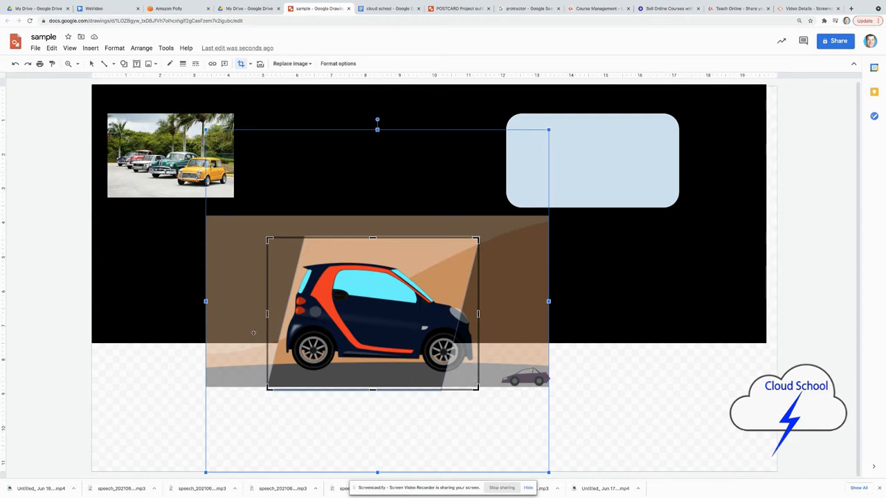
{"action": "mouse_move", "coordinate": [270, 240]}
{"action": "left_mouse_down"}
{"action": "mouse_move", "coordinate": [258, 228]}
{"action": "mouse_move", "coordinate": [269, 236]}
{"action": "left_mouse_up"}
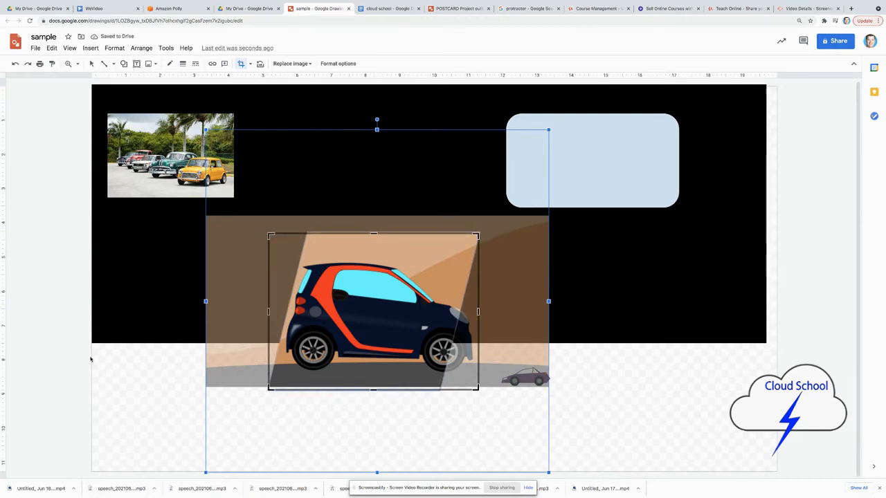
{"action": "left_click", "coordinate": [116, 407]}
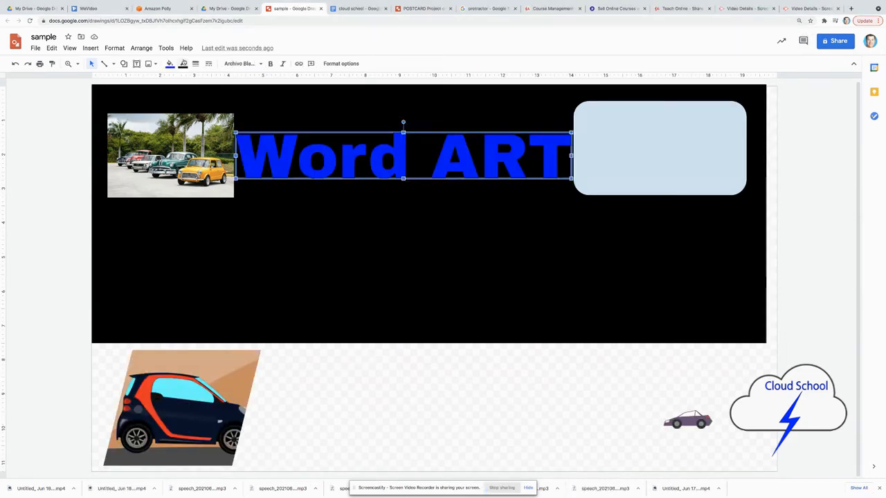
- Insert word art reading SAMPLE and set its font to Comic Sans MS
{"action": "left_click", "coordinate": [91, 48]}
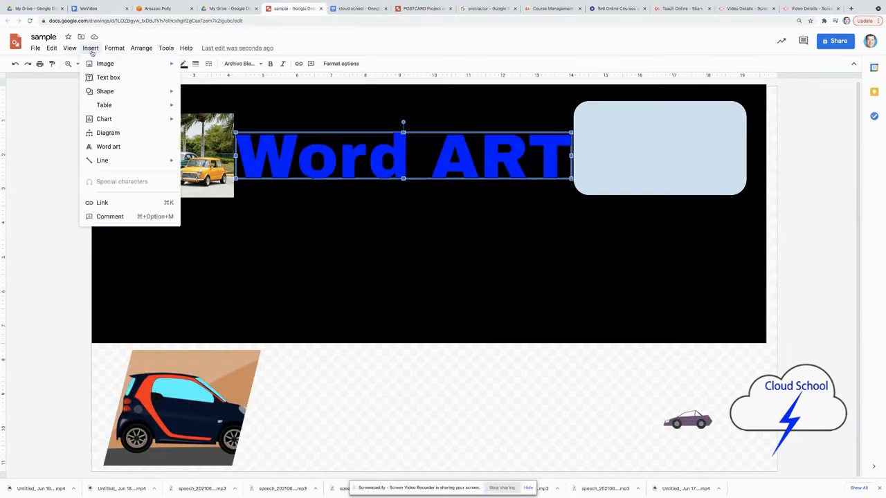
{"action": "left_click", "coordinate": [104, 146]}
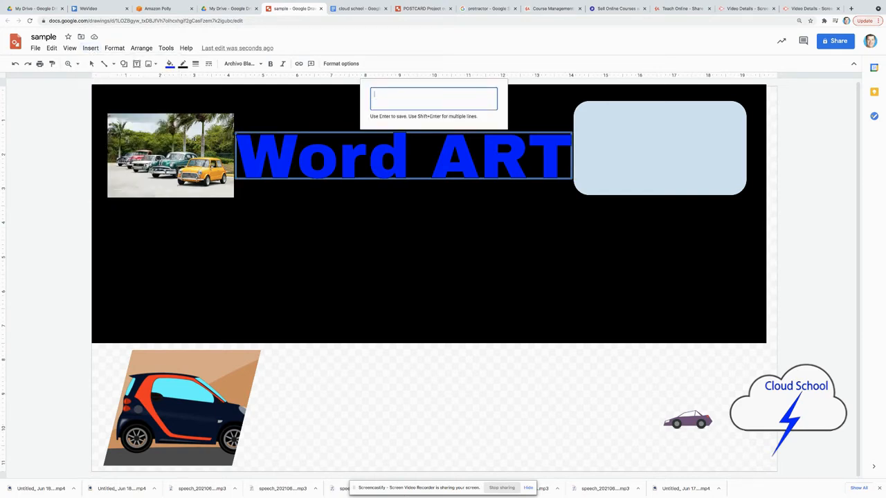
{"action": "type", "text": "SAMPLE"}
{"action": "key", "text": "Return"}
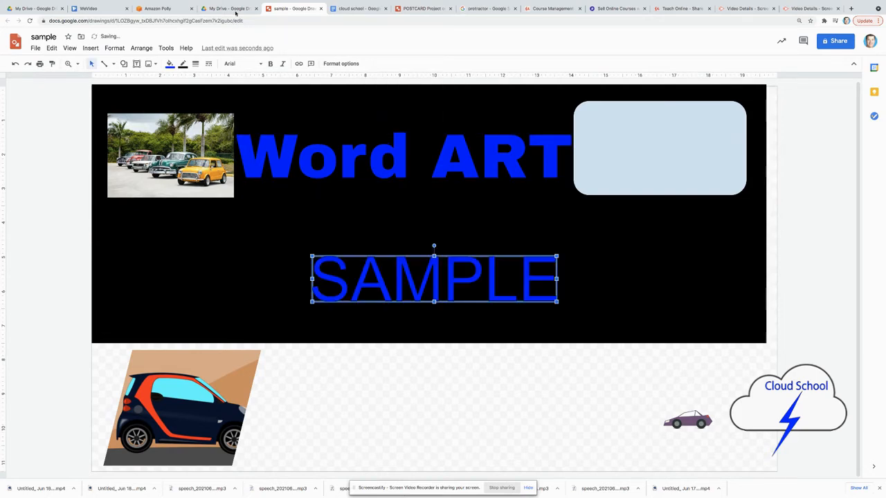
{"action": "left_click", "coordinate": [263, 64]}
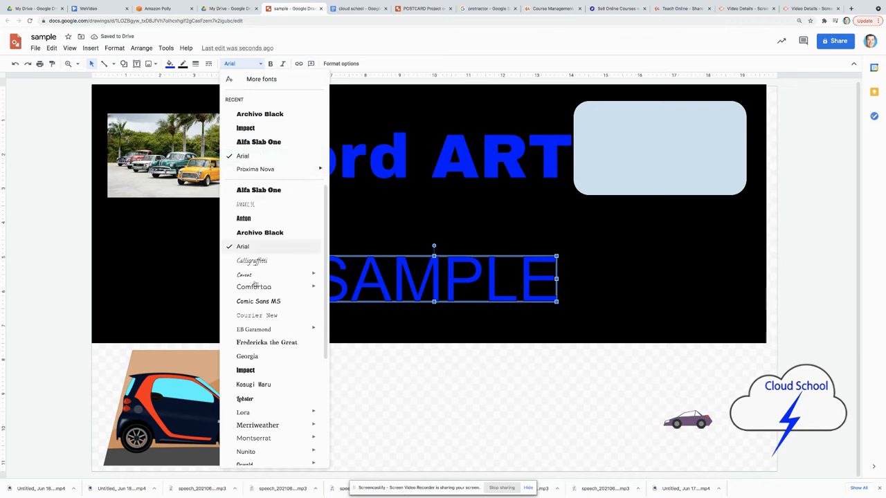
{"action": "left_click", "coordinate": [253, 302]}
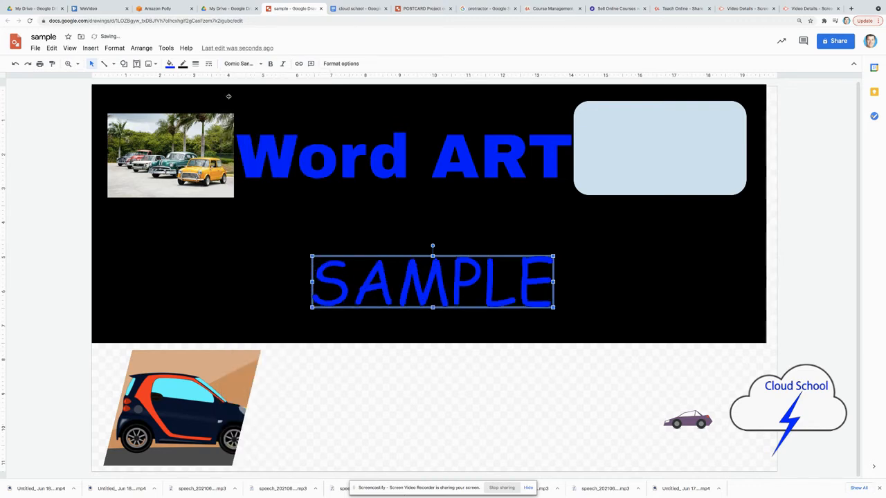
- Give the SAMPLE word art a white outline 3 px thick
{"action": "left_click", "coordinate": [184, 65]}
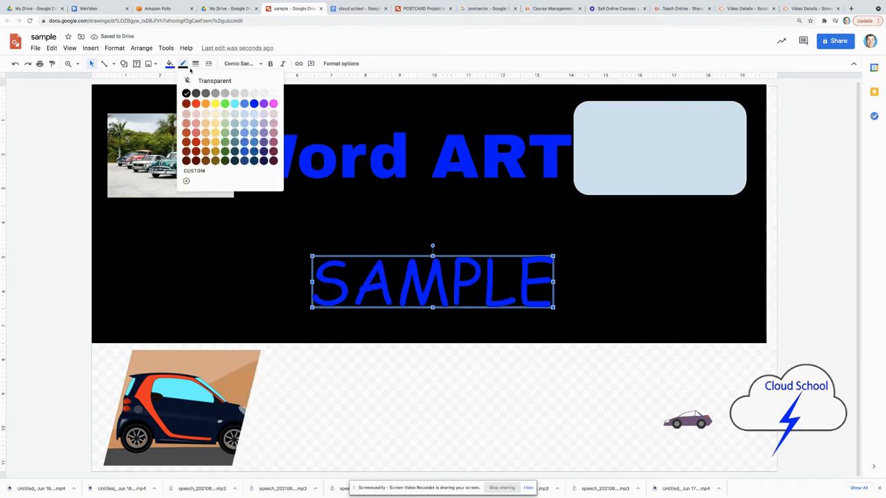
{"action": "left_click", "coordinate": [273, 93]}
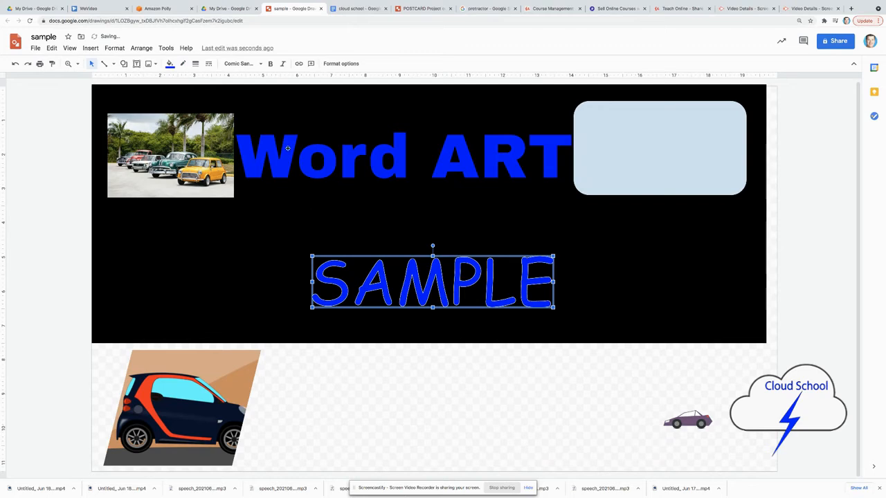
{"action": "left_click", "coordinate": [195, 64]}
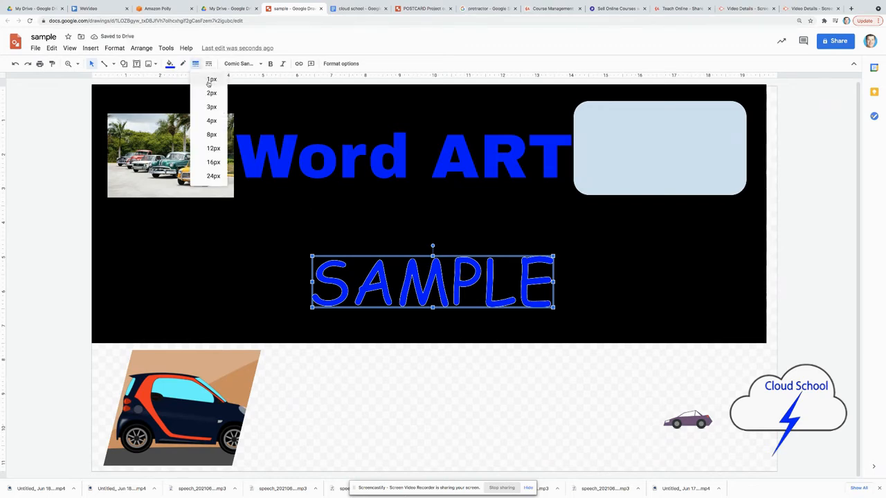
{"action": "left_click", "coordinate": [212, 107]}
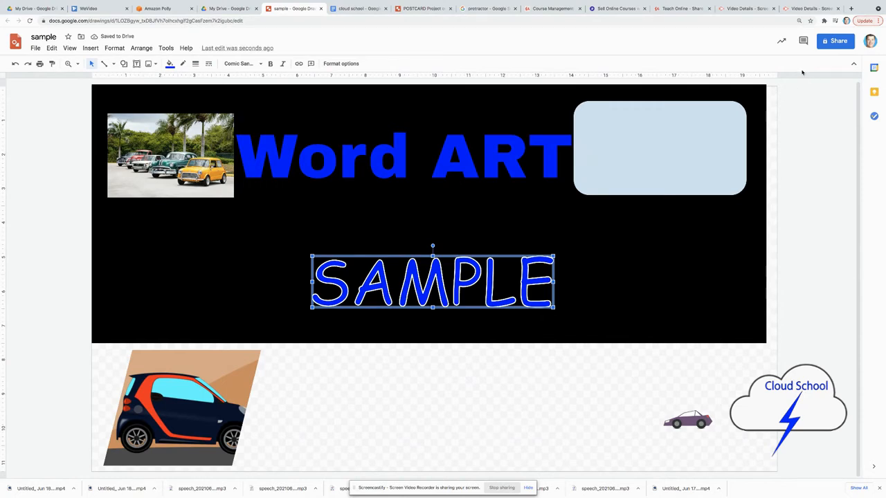
{"action": "left_click", "coordinate": [825, 24]}
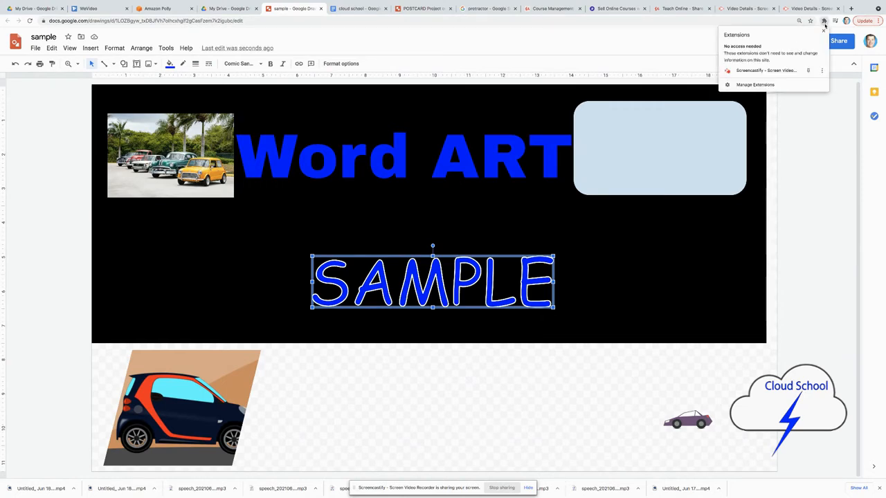
{"action": "left_click", "coordinate": [789, 72]}
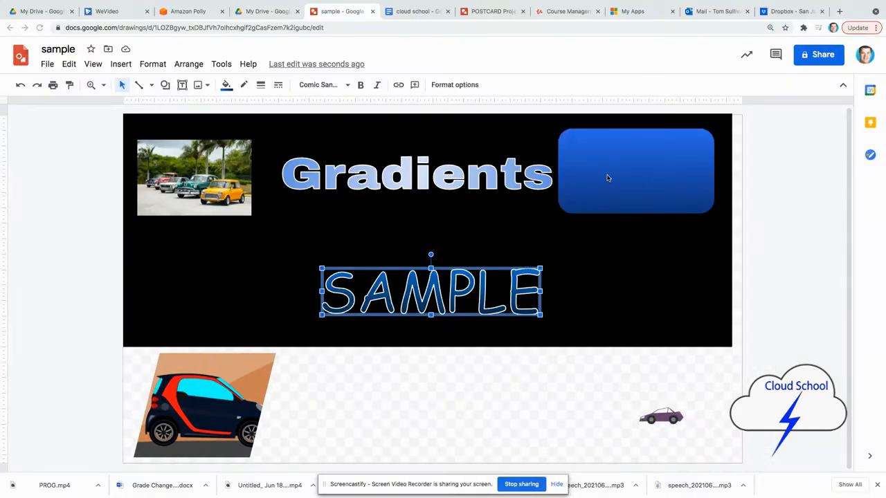
- Open the gradient fill choices for the blue rounded rectangle
{"action": "left_click", "coordinate": [608, 179]}
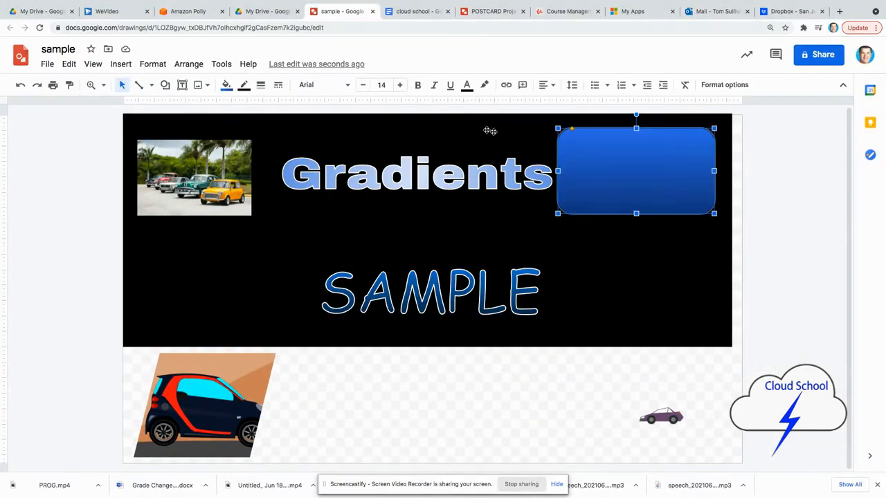
{"action": "left_click", "coordinate": [229, 85]}
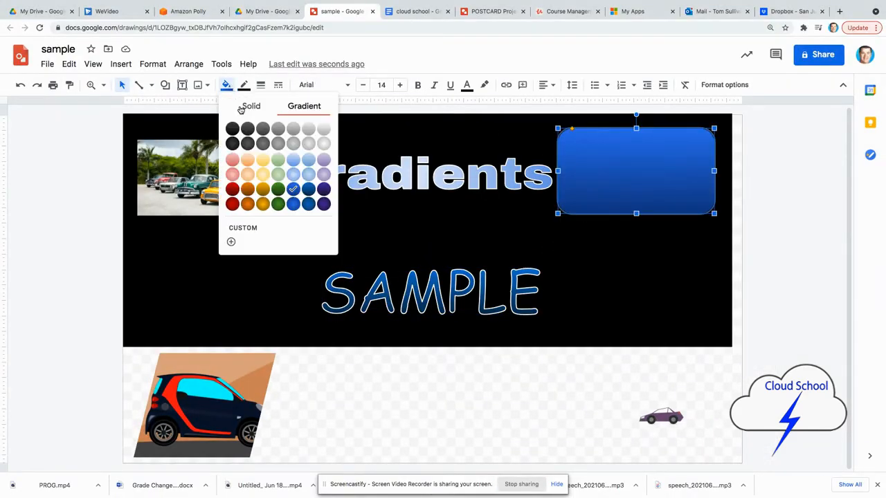